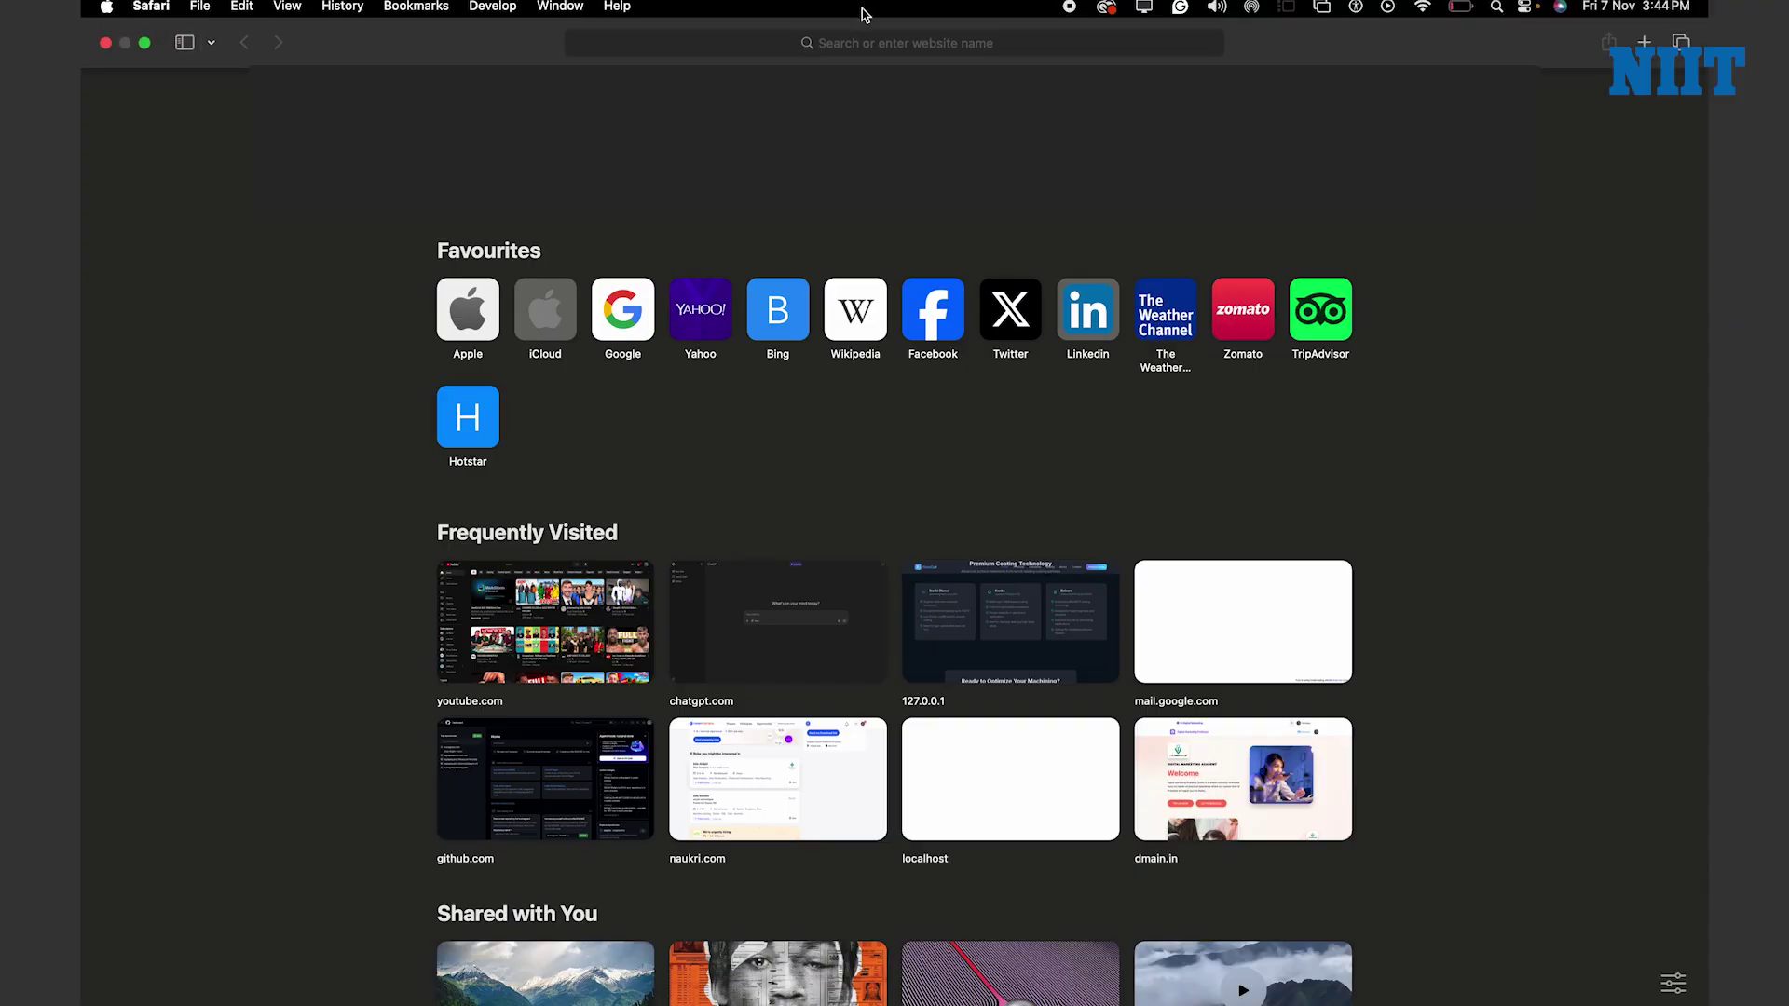
Load ideogram.ai in Safari from the address-bar suggestion for 'ide'.
{"action": "left_click", "coordinate": [845, 42]}
{"action": "type", "text": "id"}
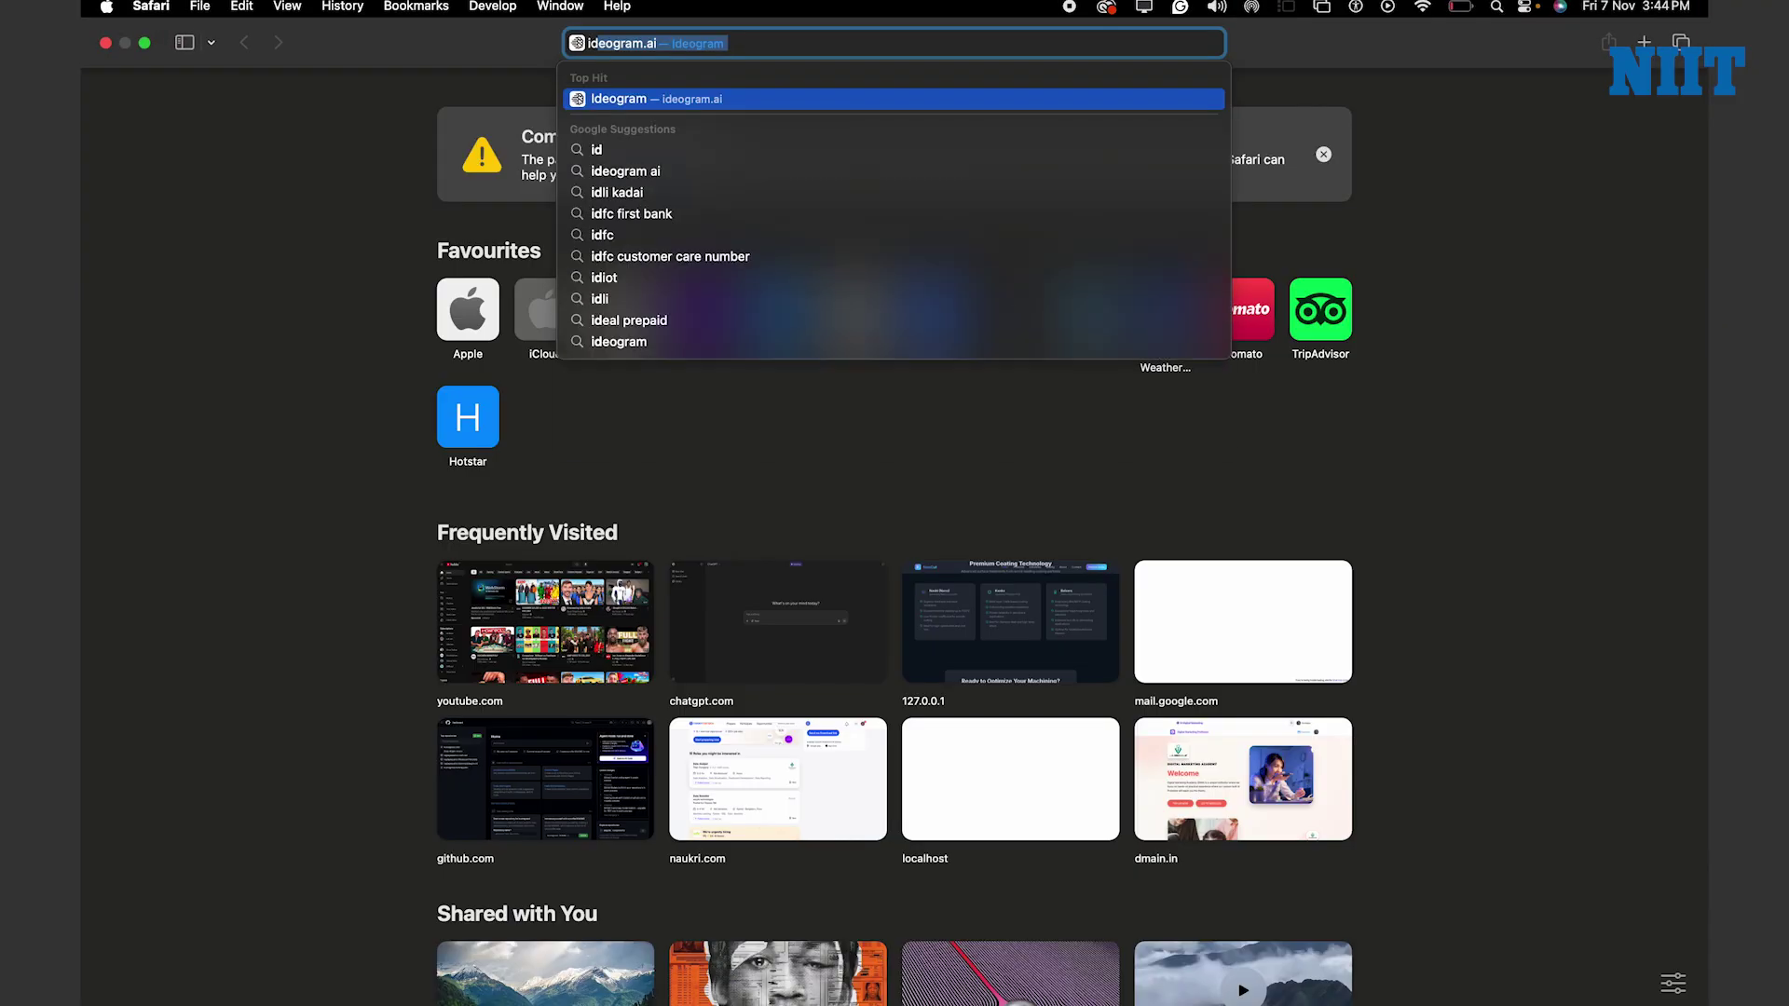
{"action": "type", "text": "eo"}
{"action": "key", "text": "Return"}
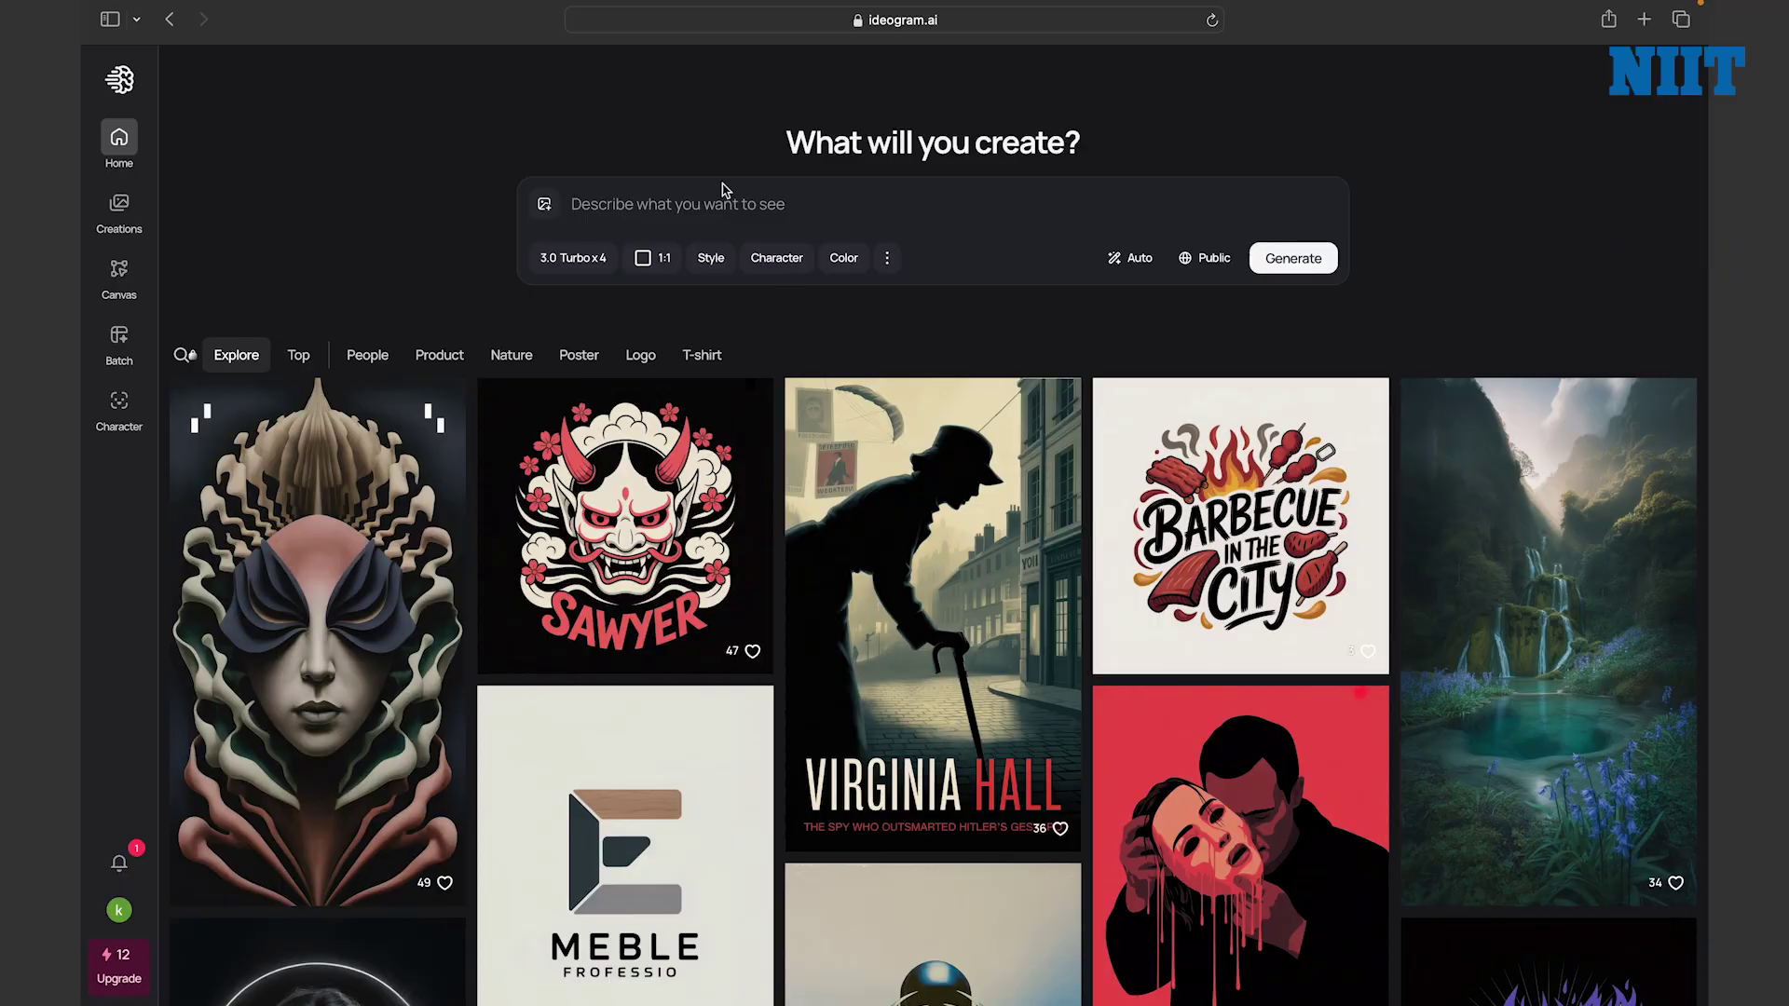
{"action": "scroll", "coordinate": [851, 445], "scroll_direction": "down", "scroll_amount": 3}
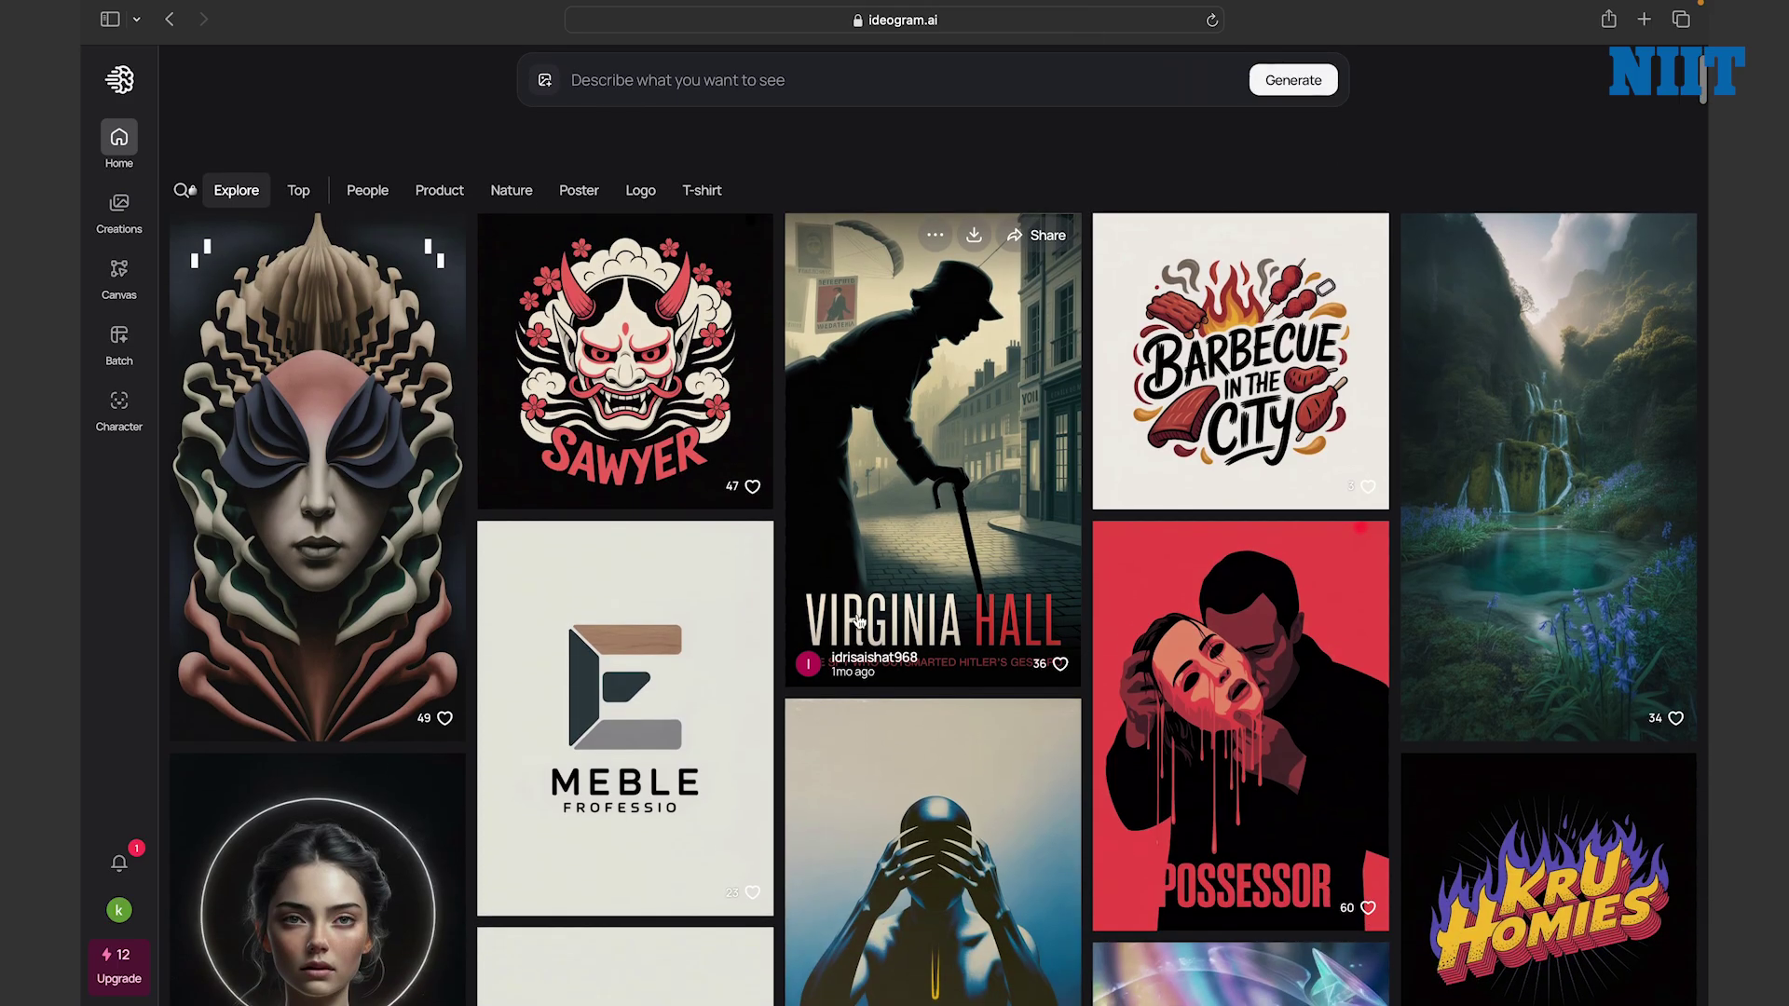
{"action": "scroll", "coordinate": [859, 621], "scroll_direction": "down", "scroll_amount": 1}
{"action": "scroll", "coordinate": [858, 621], "scroll_direction": "down", "scroll_amount": 3}
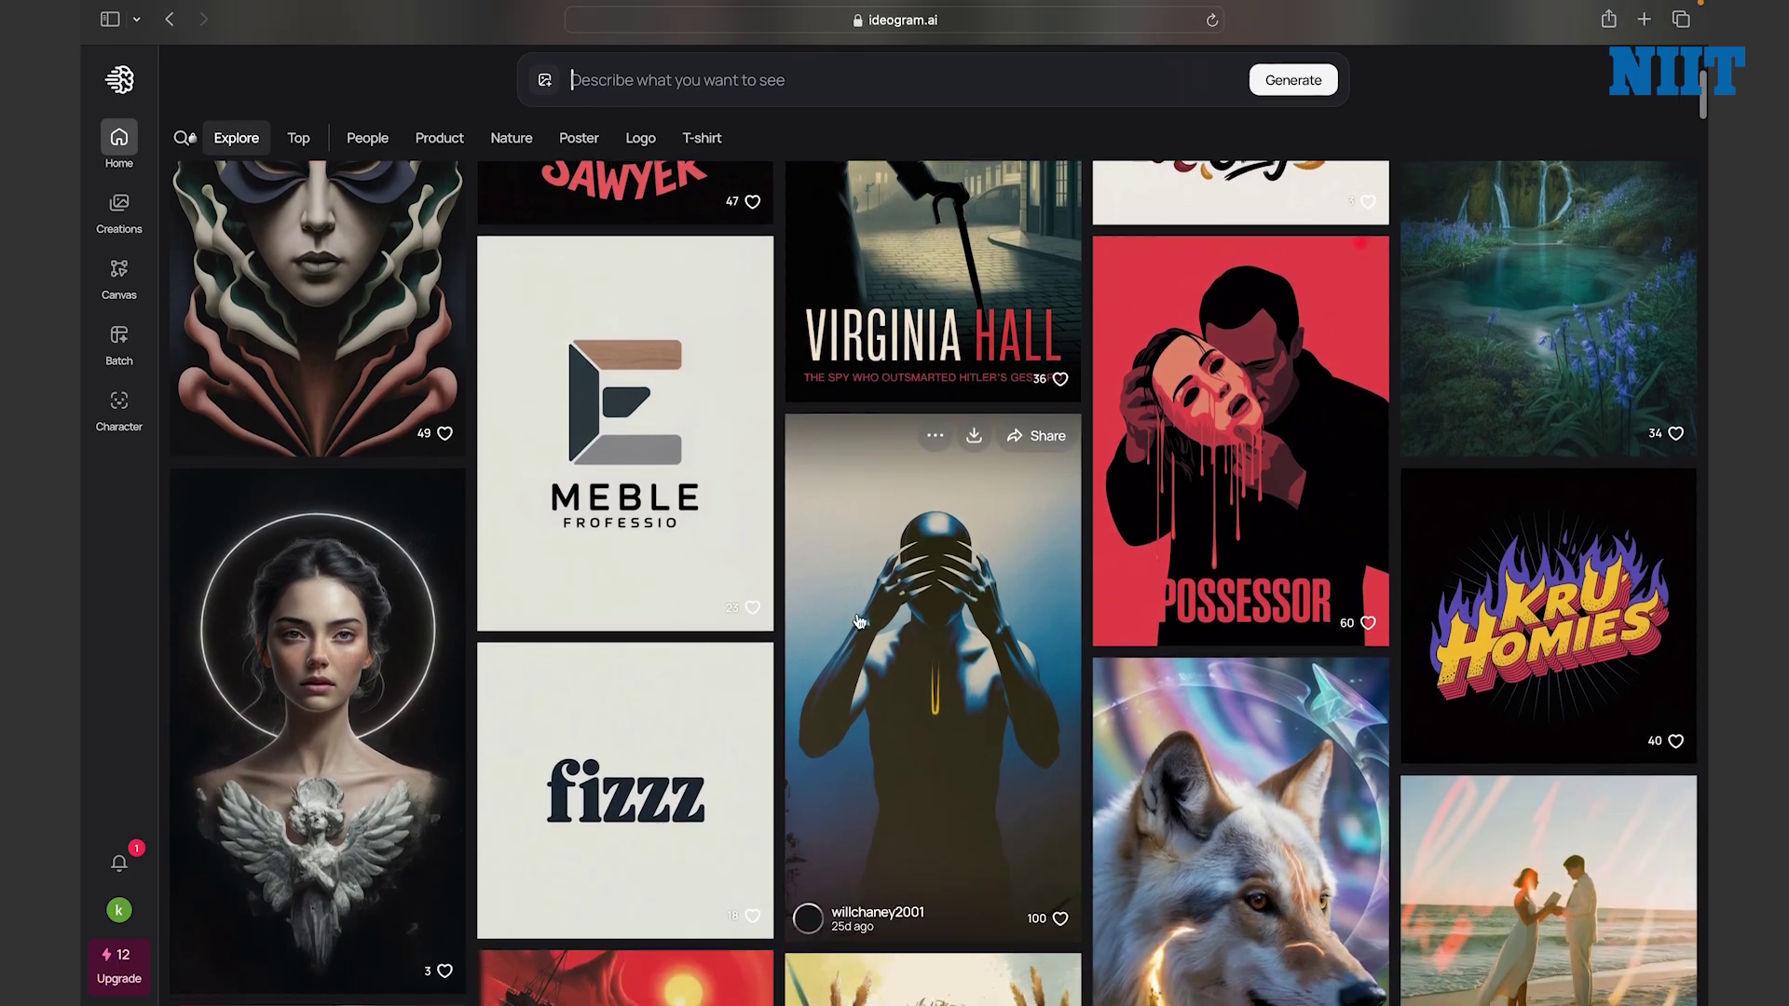
{"action": "scroll", "coordinate": [859, 622], "scroll_direction": "down", "scroll_amount": 2}
{"action": "scroll", "coordinate": [858, 622], "scroll_direction": "down", "scroll_amount": 2}
{"action": "scroll", "coordinate": [858, 621], "scroll_direction": "down", "scroll_amount": 2}
{"action": "scroll", "coordinate": [858, 621], "scroll_direction": "down", "scroll_amount": 3}
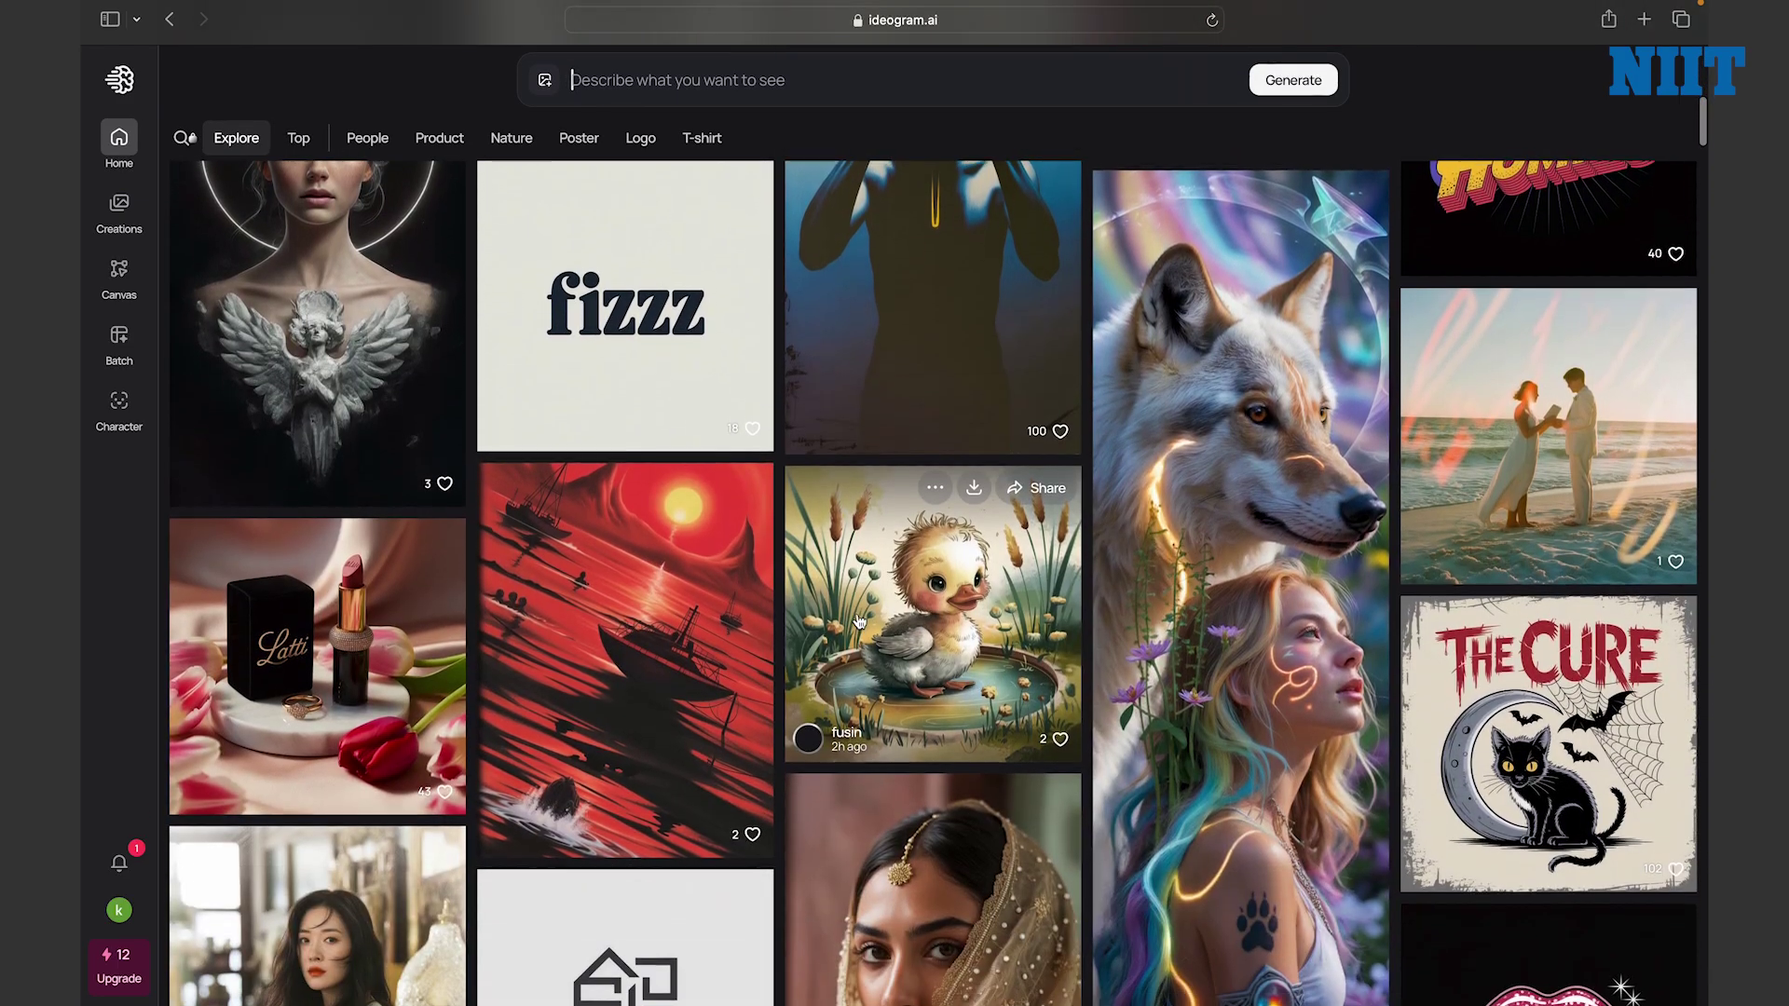
{"action": "scroll", "coordinate": [858, 621], "scroll_direction": "down", "scroll_amount": 3}
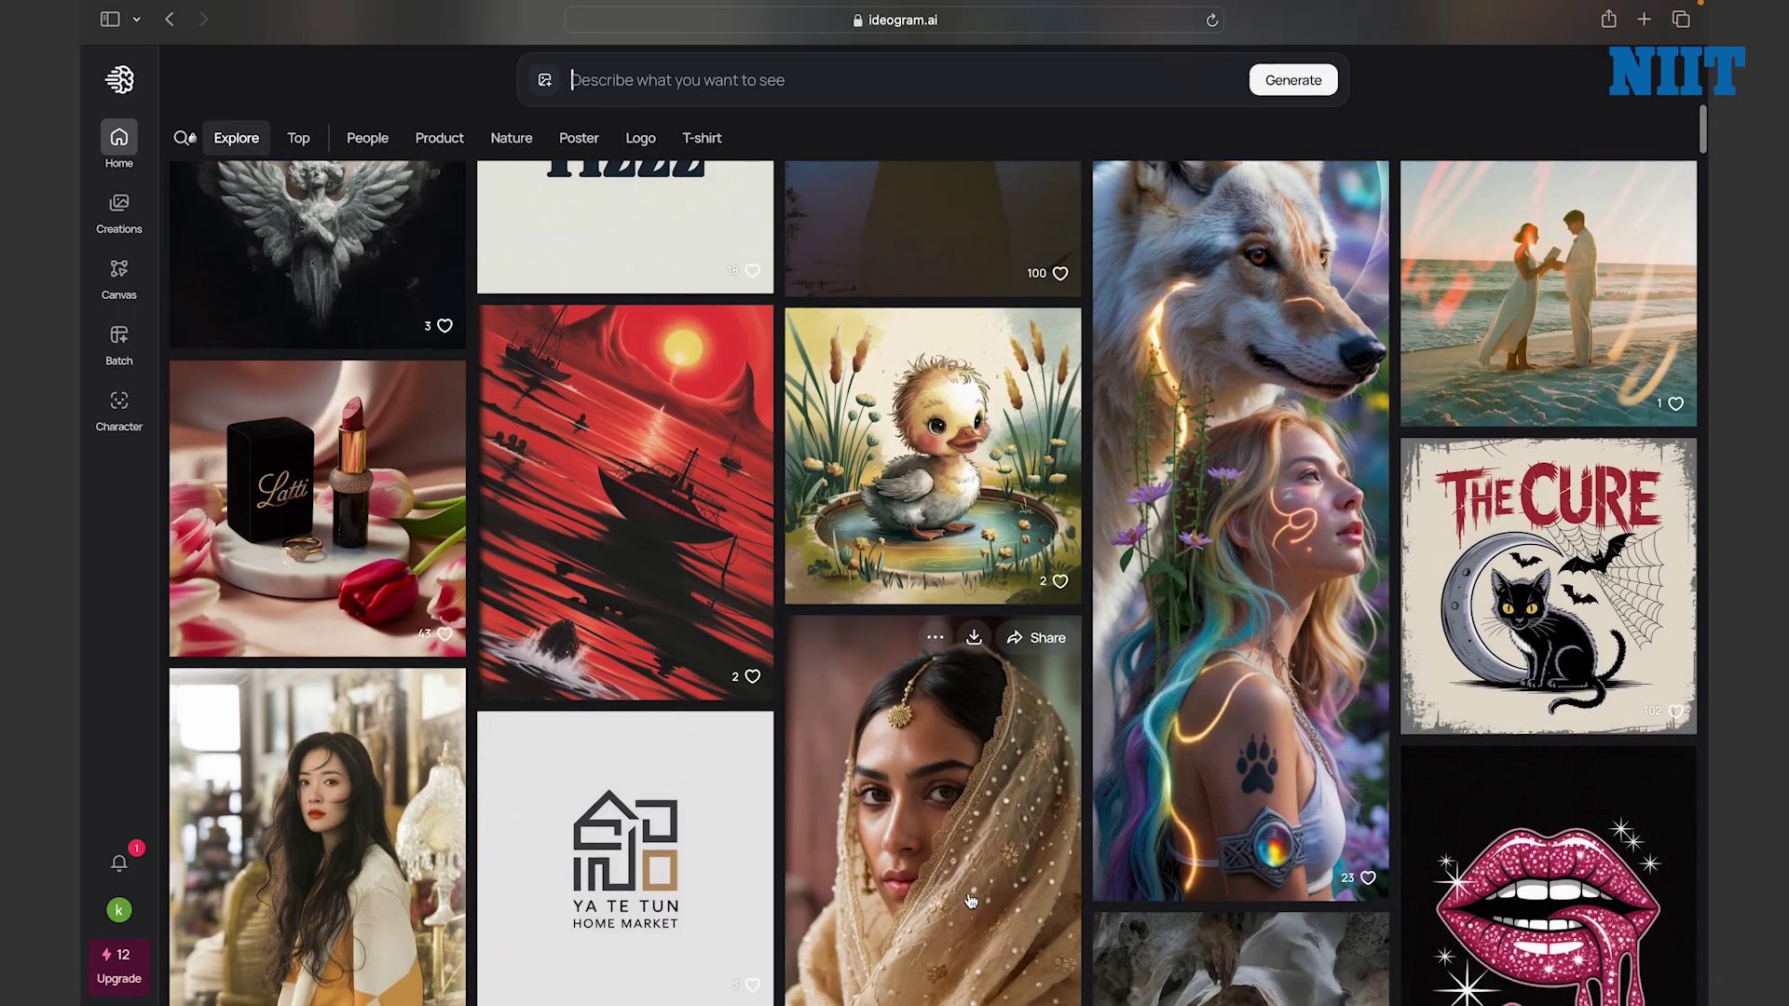
{"action": "scroll", "coordinate": [970, 901], "scroll_direction": "down", "scroll_amount": 2}
{"action": "scroll", "coordinate": [969, 900], "scroll_direction": "down", "scroll_amount": 1}
{"action": "scroll", "coordinate": [970, 900], "scroll_direction": "down", "scroll_amount": 1}
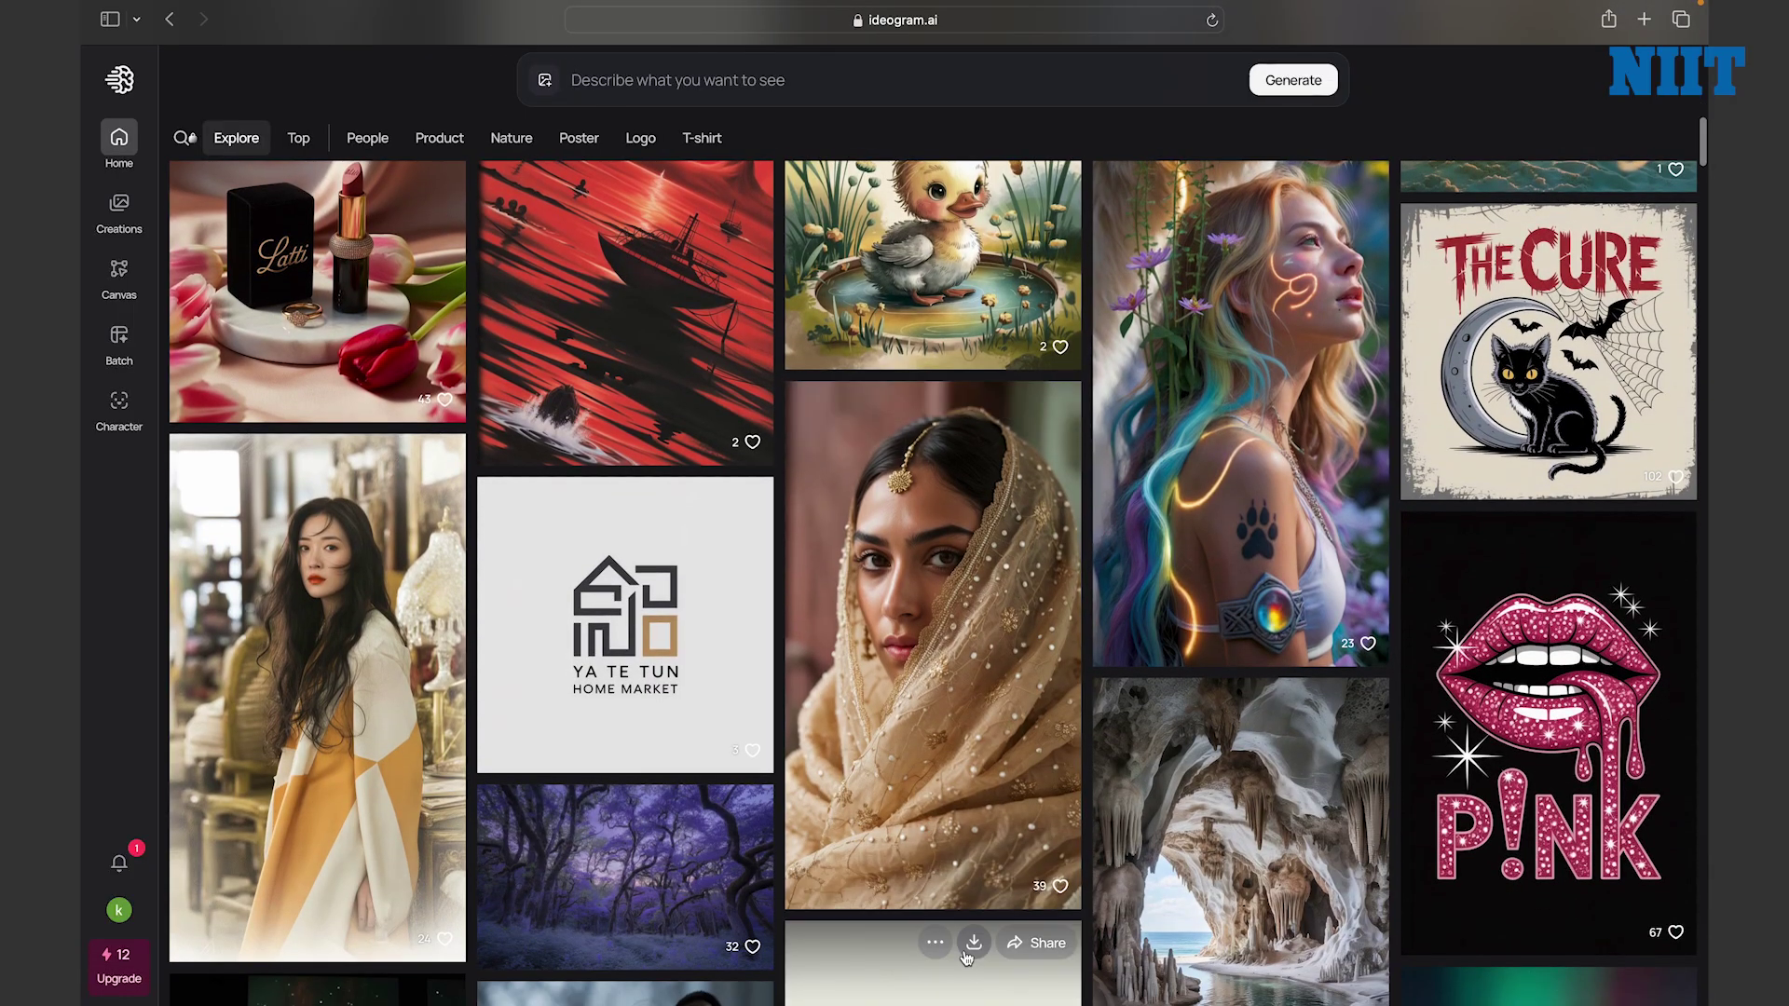
{"action": "scroll", "coordinate": [967, 958], "scroll_direction": "down", "scroll_amount": 2}
{"action": "scroll", "coordinate": [876, 855], "scroll_direction": "down", "scroll_amount": 2}
{"action": "scroll", "coordinate": [875, 856], "scroll_direction": "down", "scroll_amount": 1}
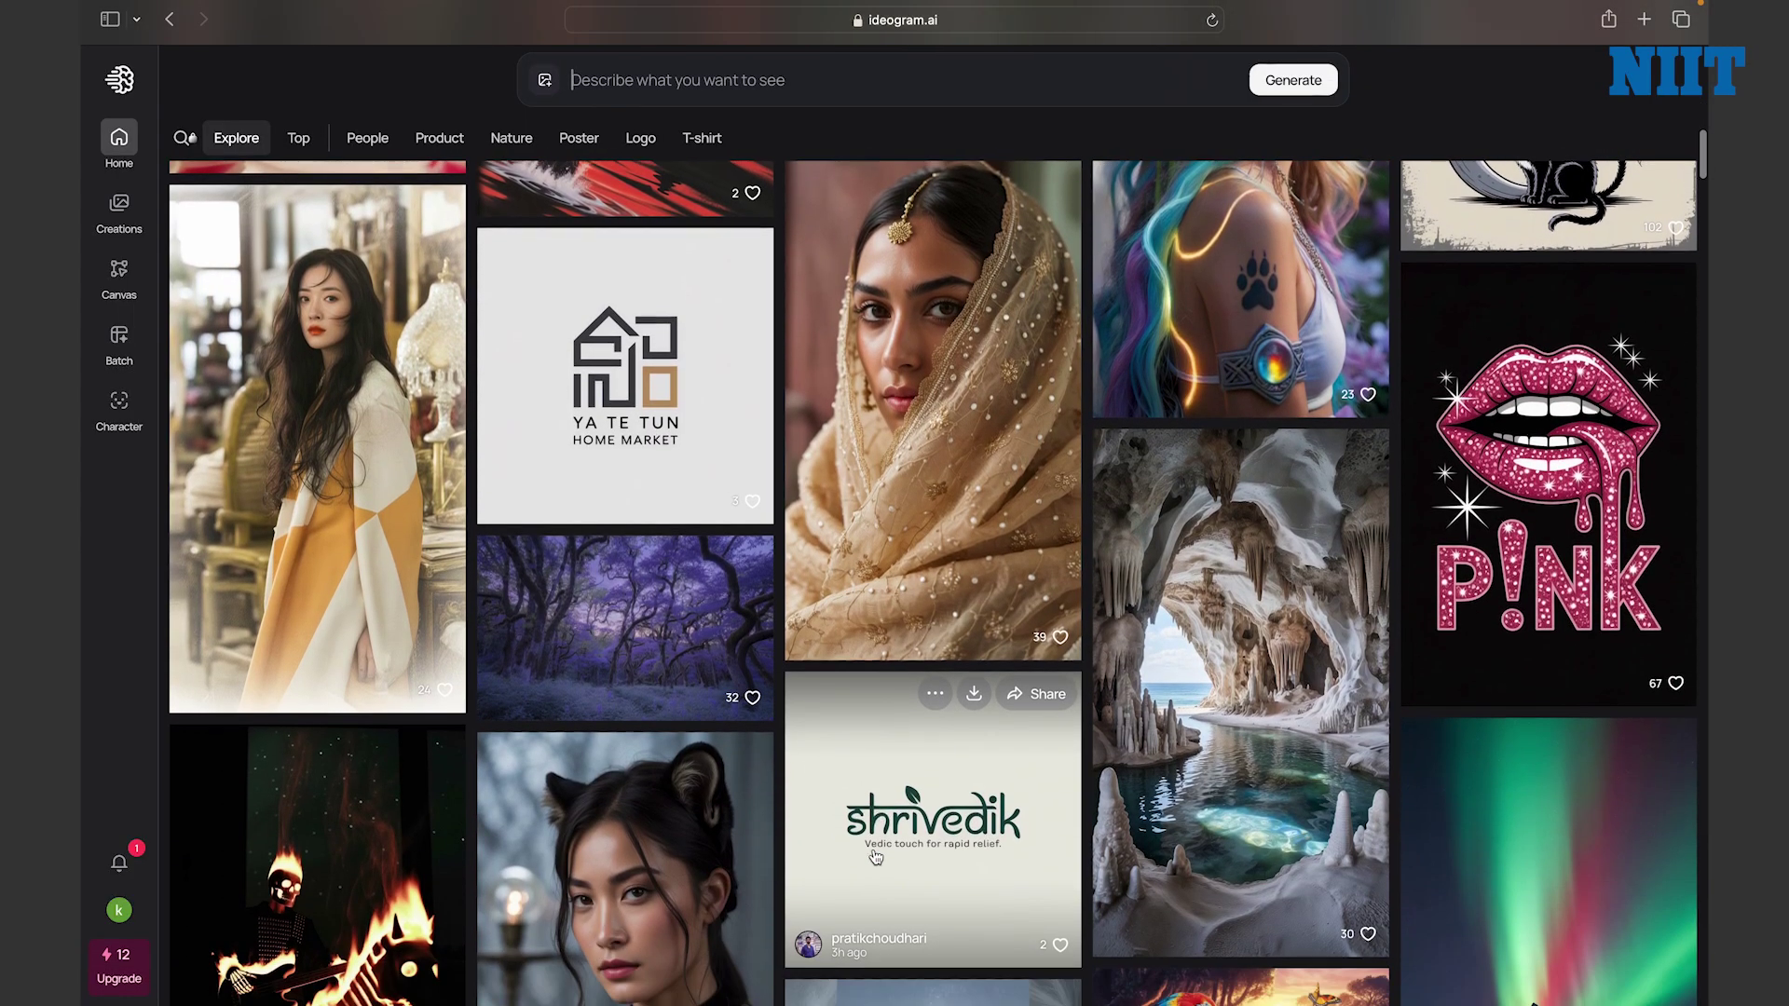
{"action": "scroll", "coordinate": [876, 856], "scroll_direction": "up", "scroll_amount": 2}
{"action": "scroll", "coordinate": [885, 829], "scroll_direction": "up", "scroll_amount": 10}
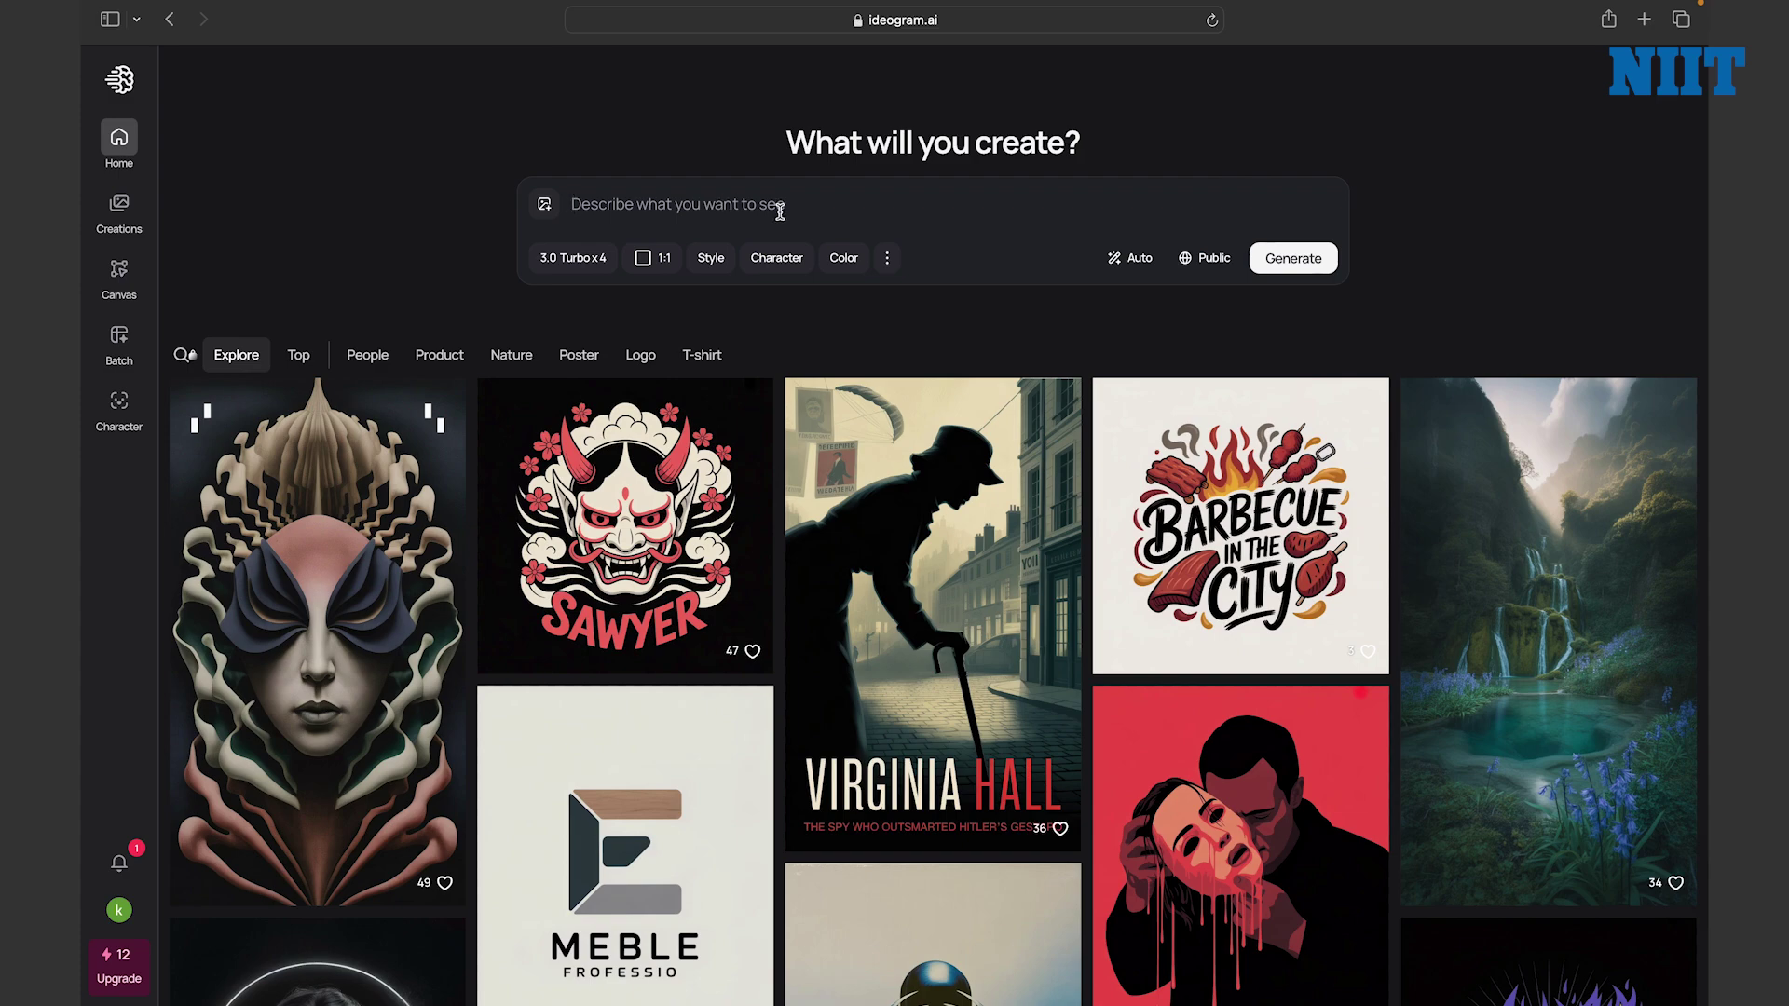
{"action": "type", "text": "i want a "}
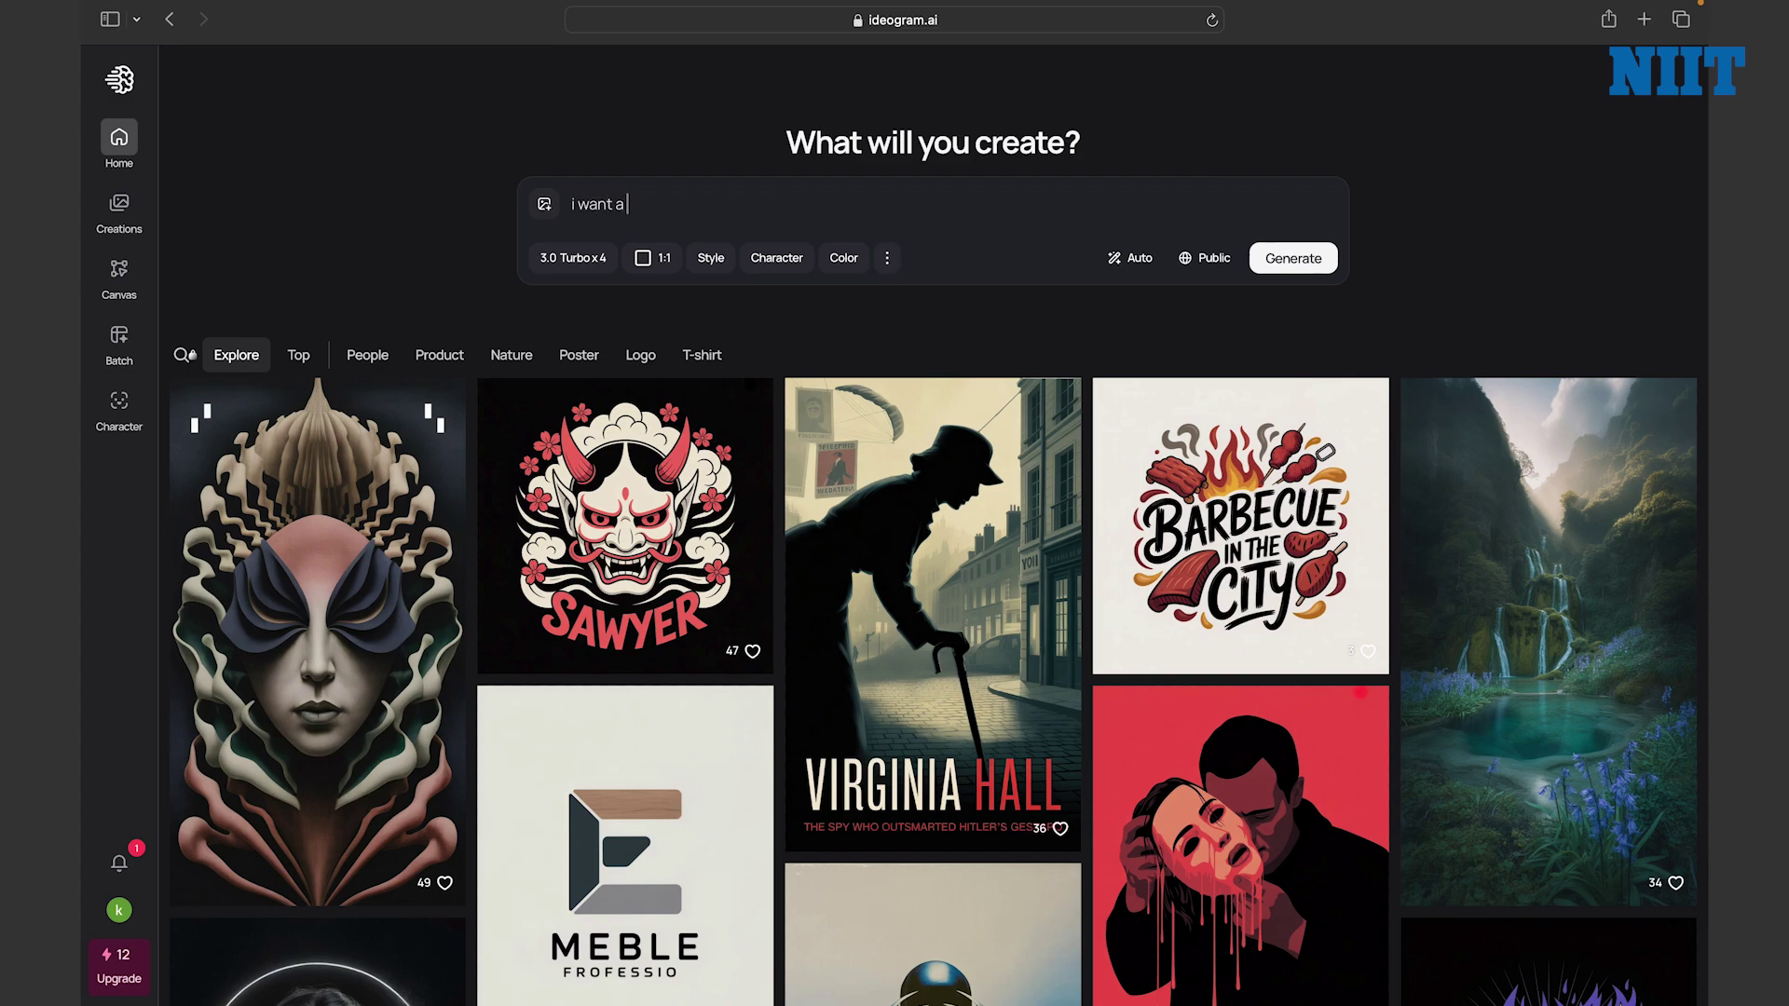
{"action": "type", "text": "picture of "}
{"action": "type", "text": "a cat"}
{"action": "type", "text": " holding a"}
{"action": "type", "text": " placard t"}
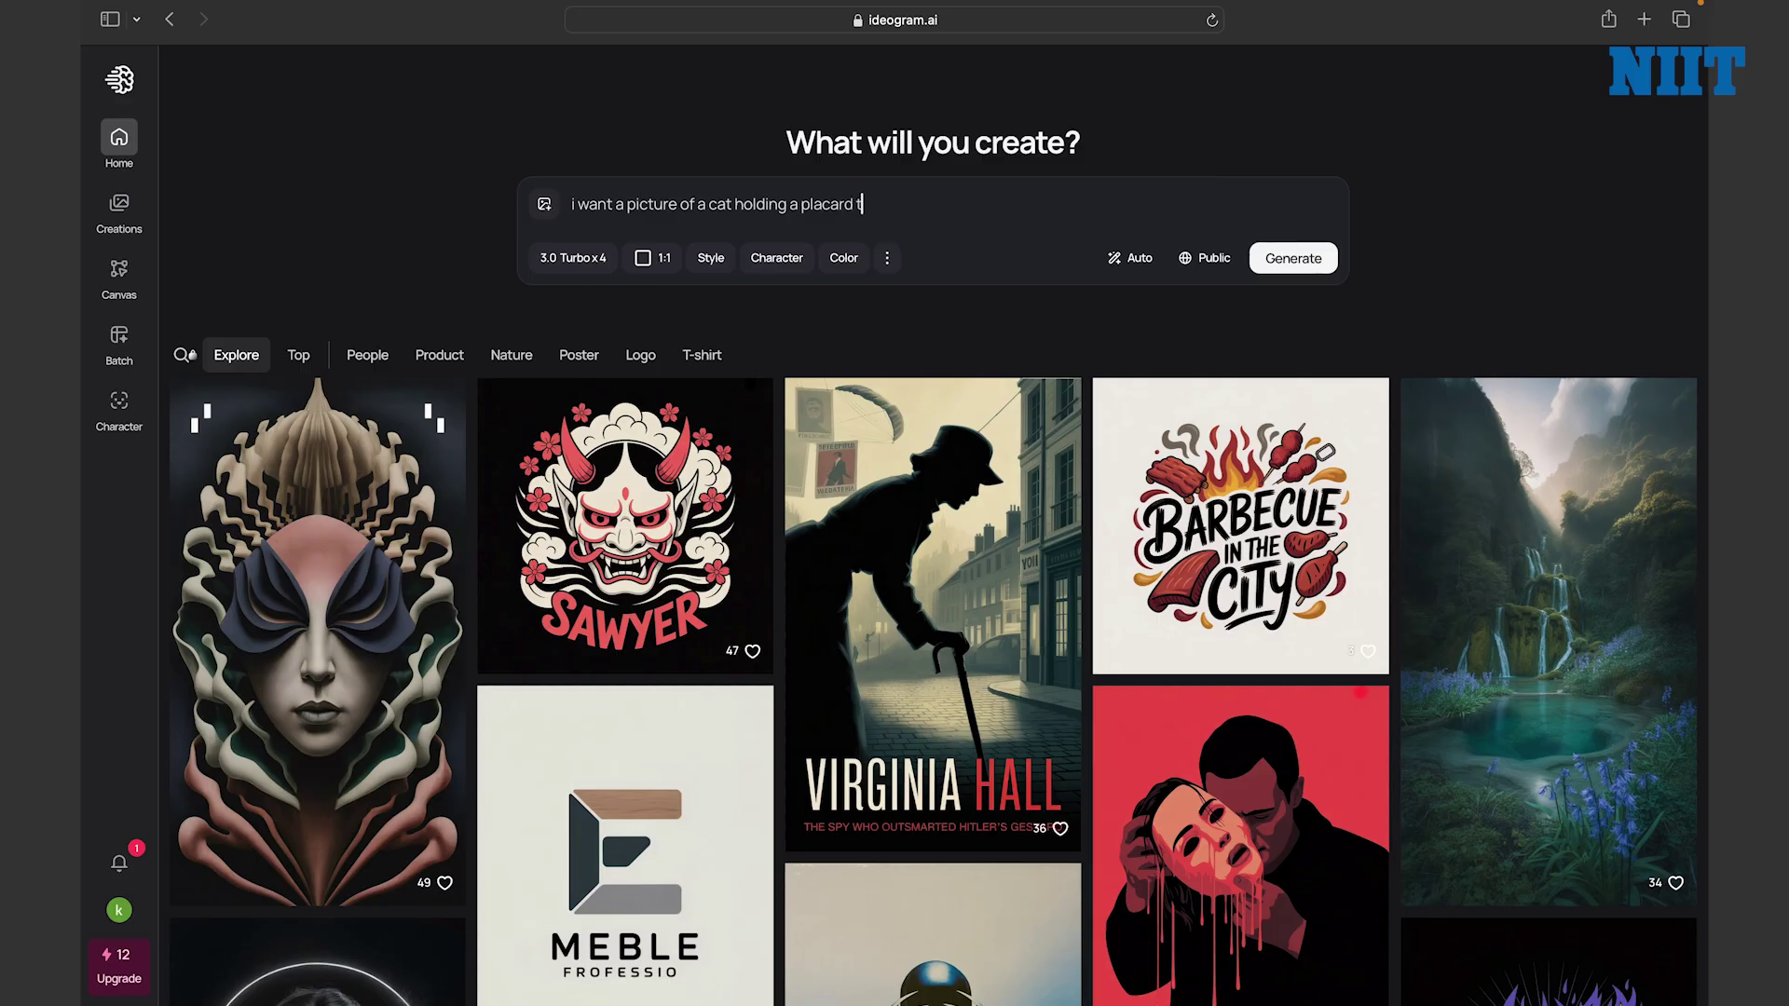
{"action": "type", "text": "hat say"}
{"action": "type", "text": "s ai art c"}
{"action": "type", "text": "an spell"}
Generate four images of a cat holding an 'AI ART CAN SPELL' placard.
{"action": "left_click", "coordinate": [1303, 267]}
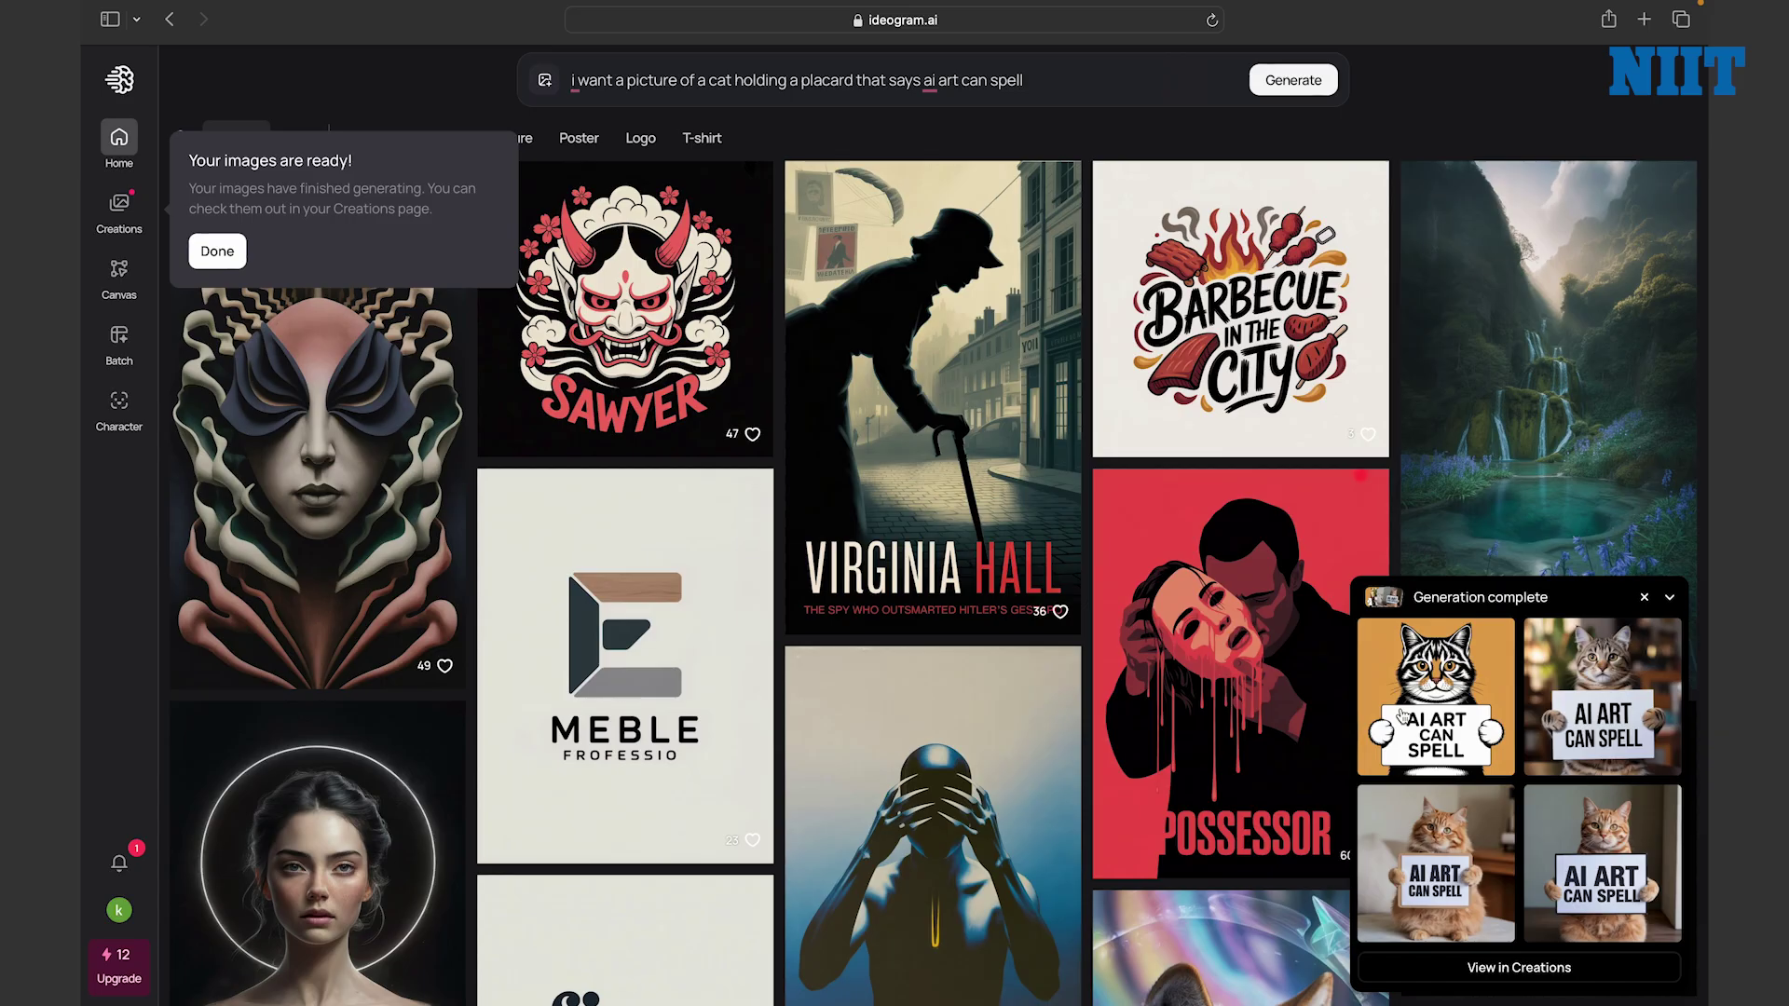
Set the cat prompt's aspect ratio to 16:10 landscape.
{"action": "left_click", "coordinate": [1081, 82]}
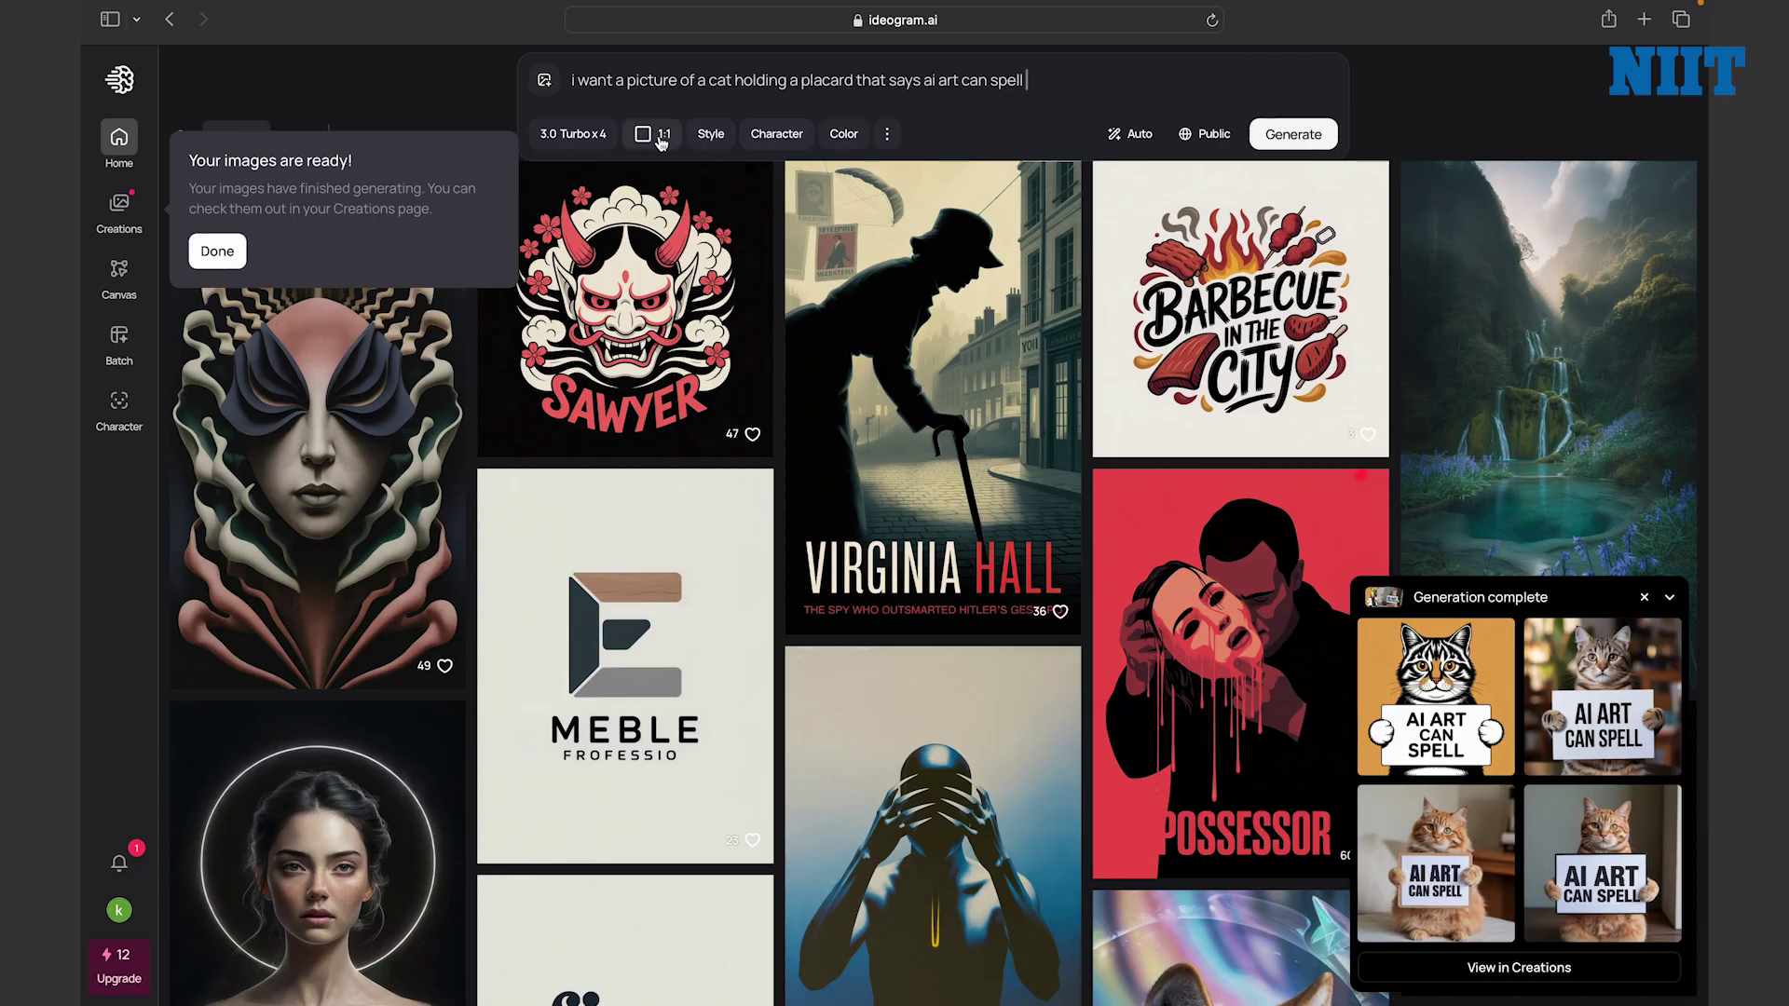
{"action": "left_click", "coordinate": [652, 140]}
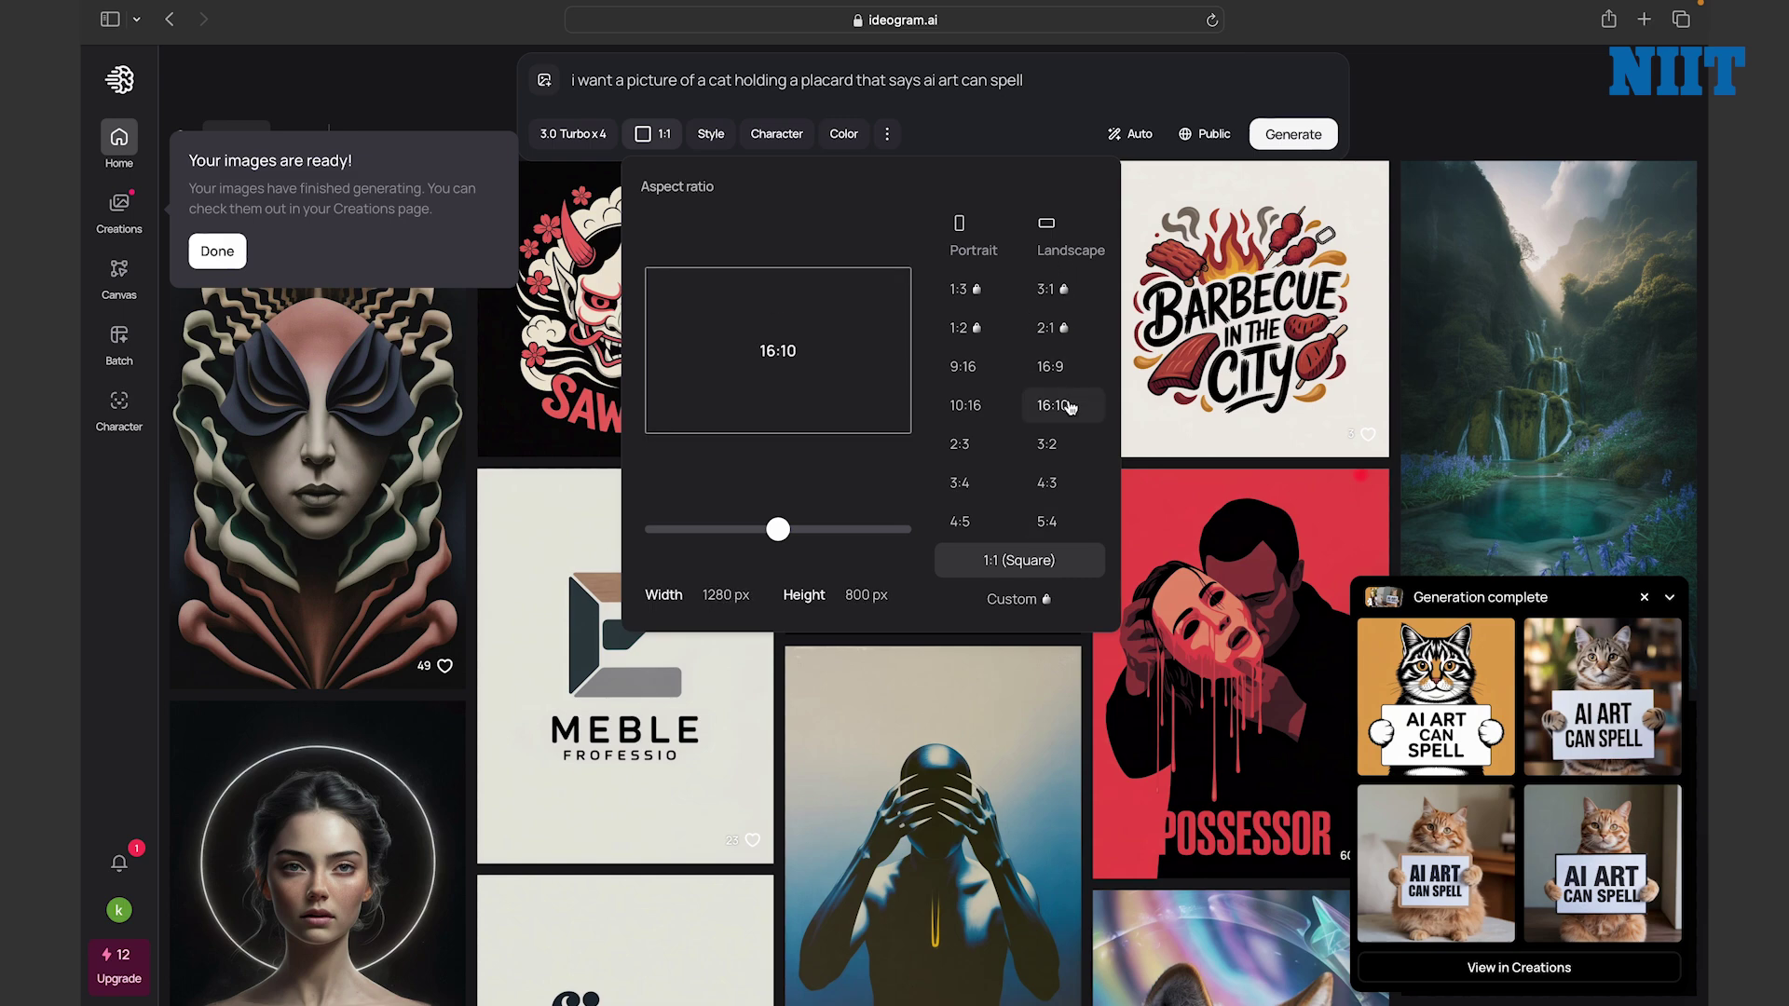
{"action": "left_click", "coordinate": [1069, 408]}
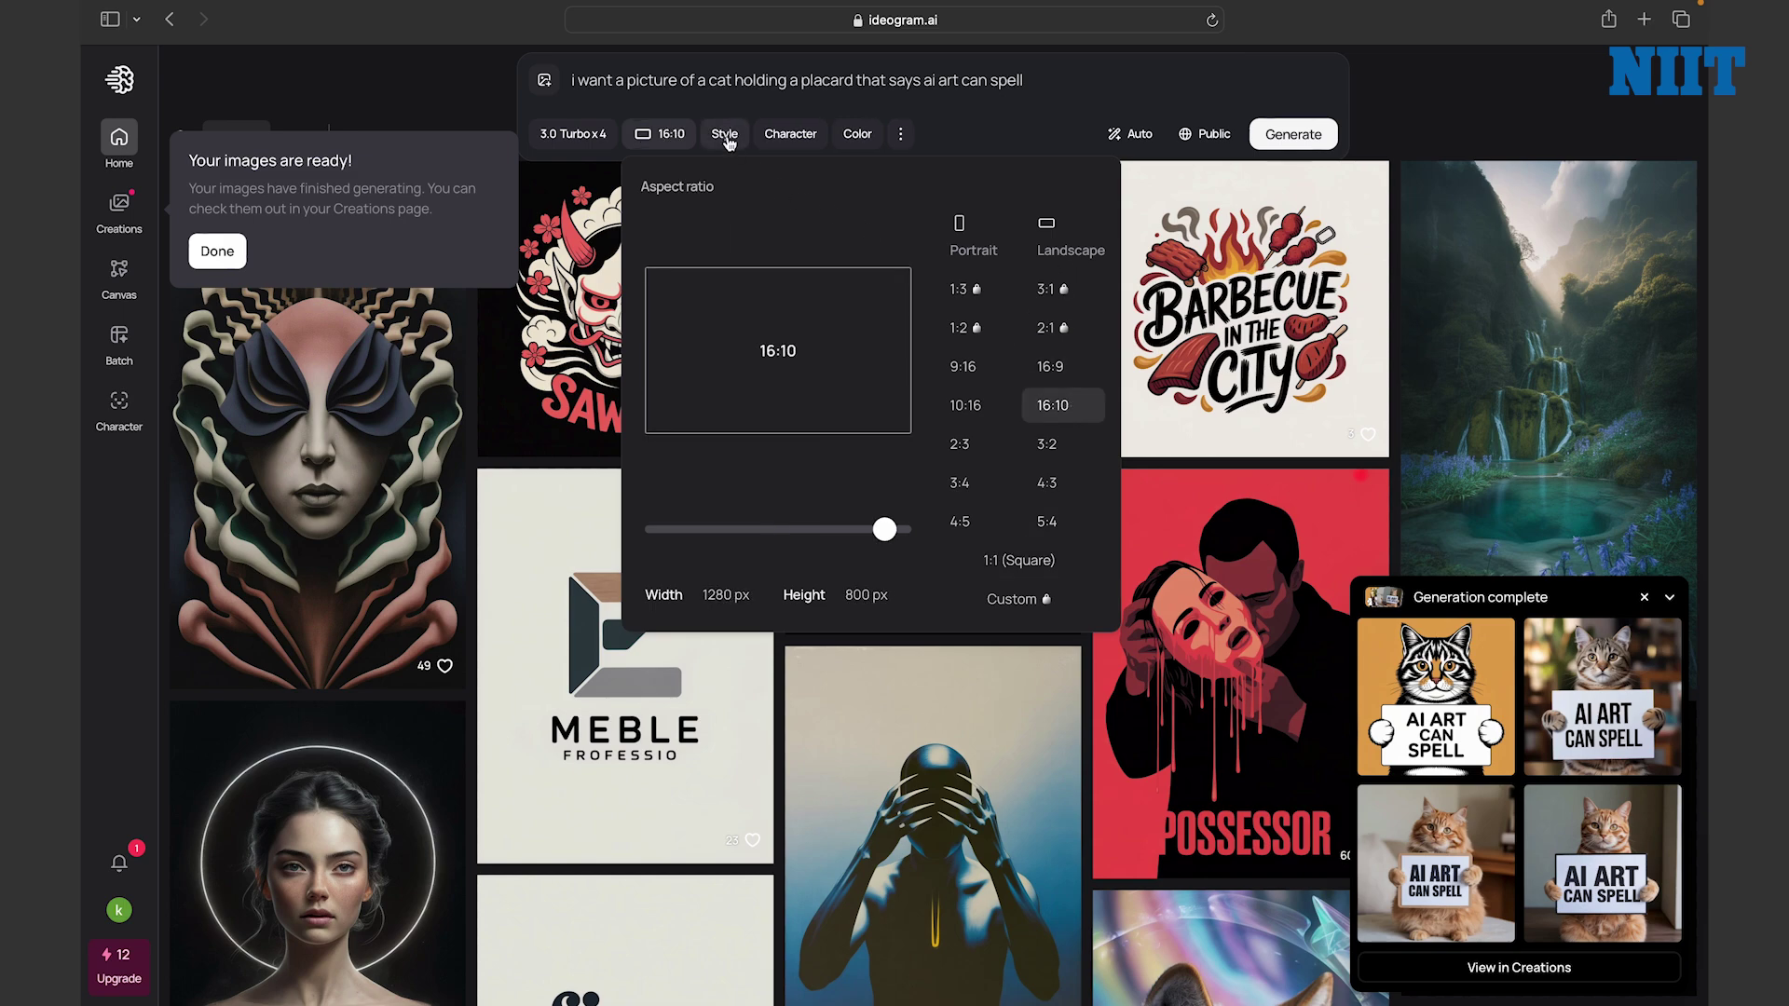
Apply the Dramatic Cinema style and regenerate the cat images.
{"action": "left_click", "coordinate": [727, 140]}
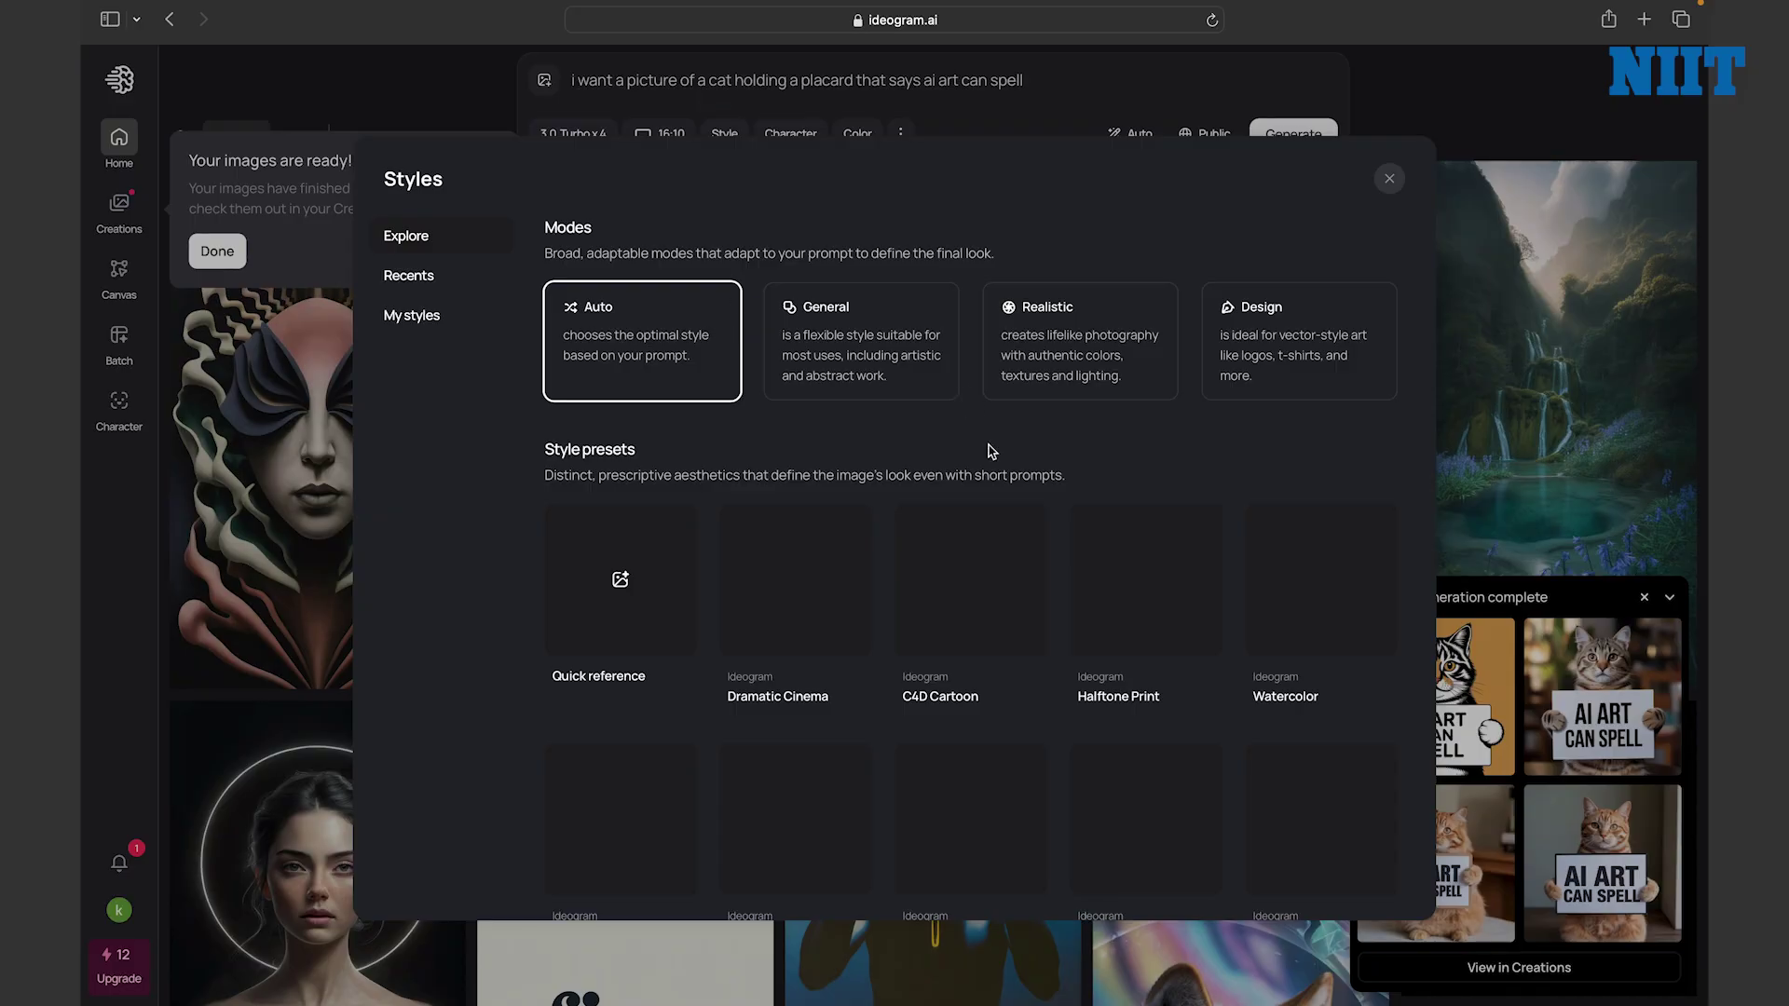
{"action": "scroll", "coordinate": [1008, 473], "scroll_direction": "down", "scroll_amount": 2}
{"action": "scroll", "coordinate": [1008, 473], "scroll_direction": "down", "scroll_amount": 2}
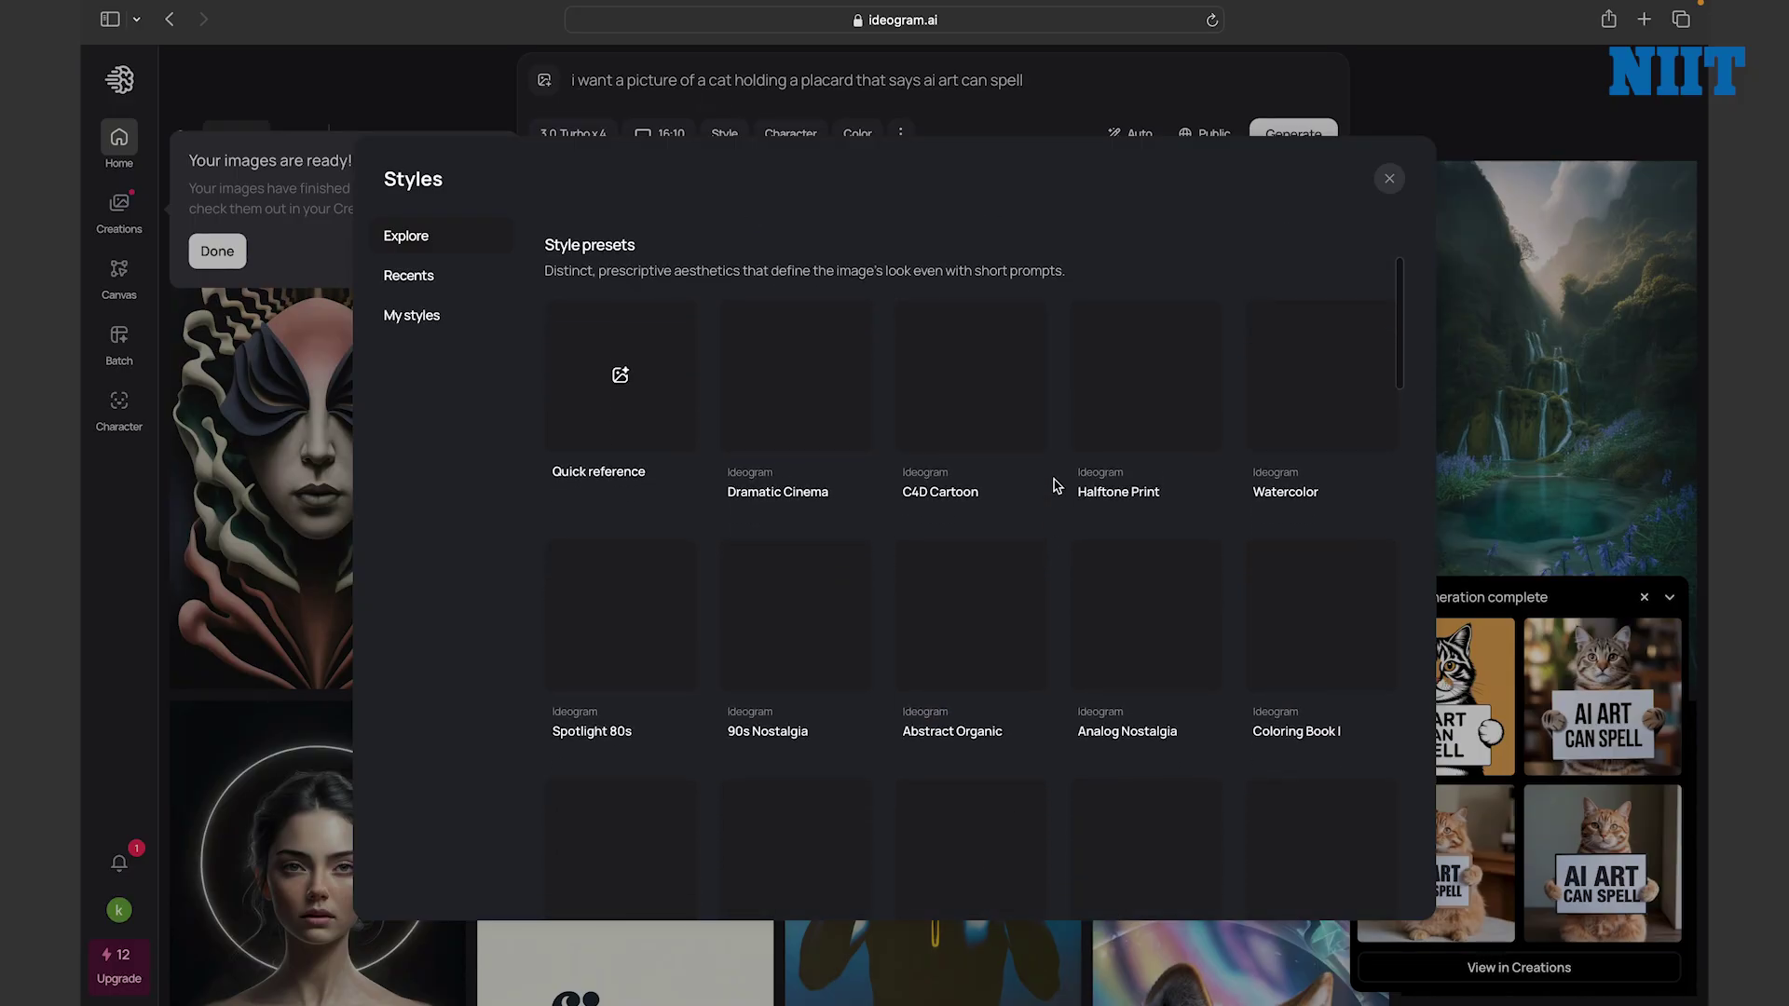
{"action": "left_click", "coordinate": [800, 414]}
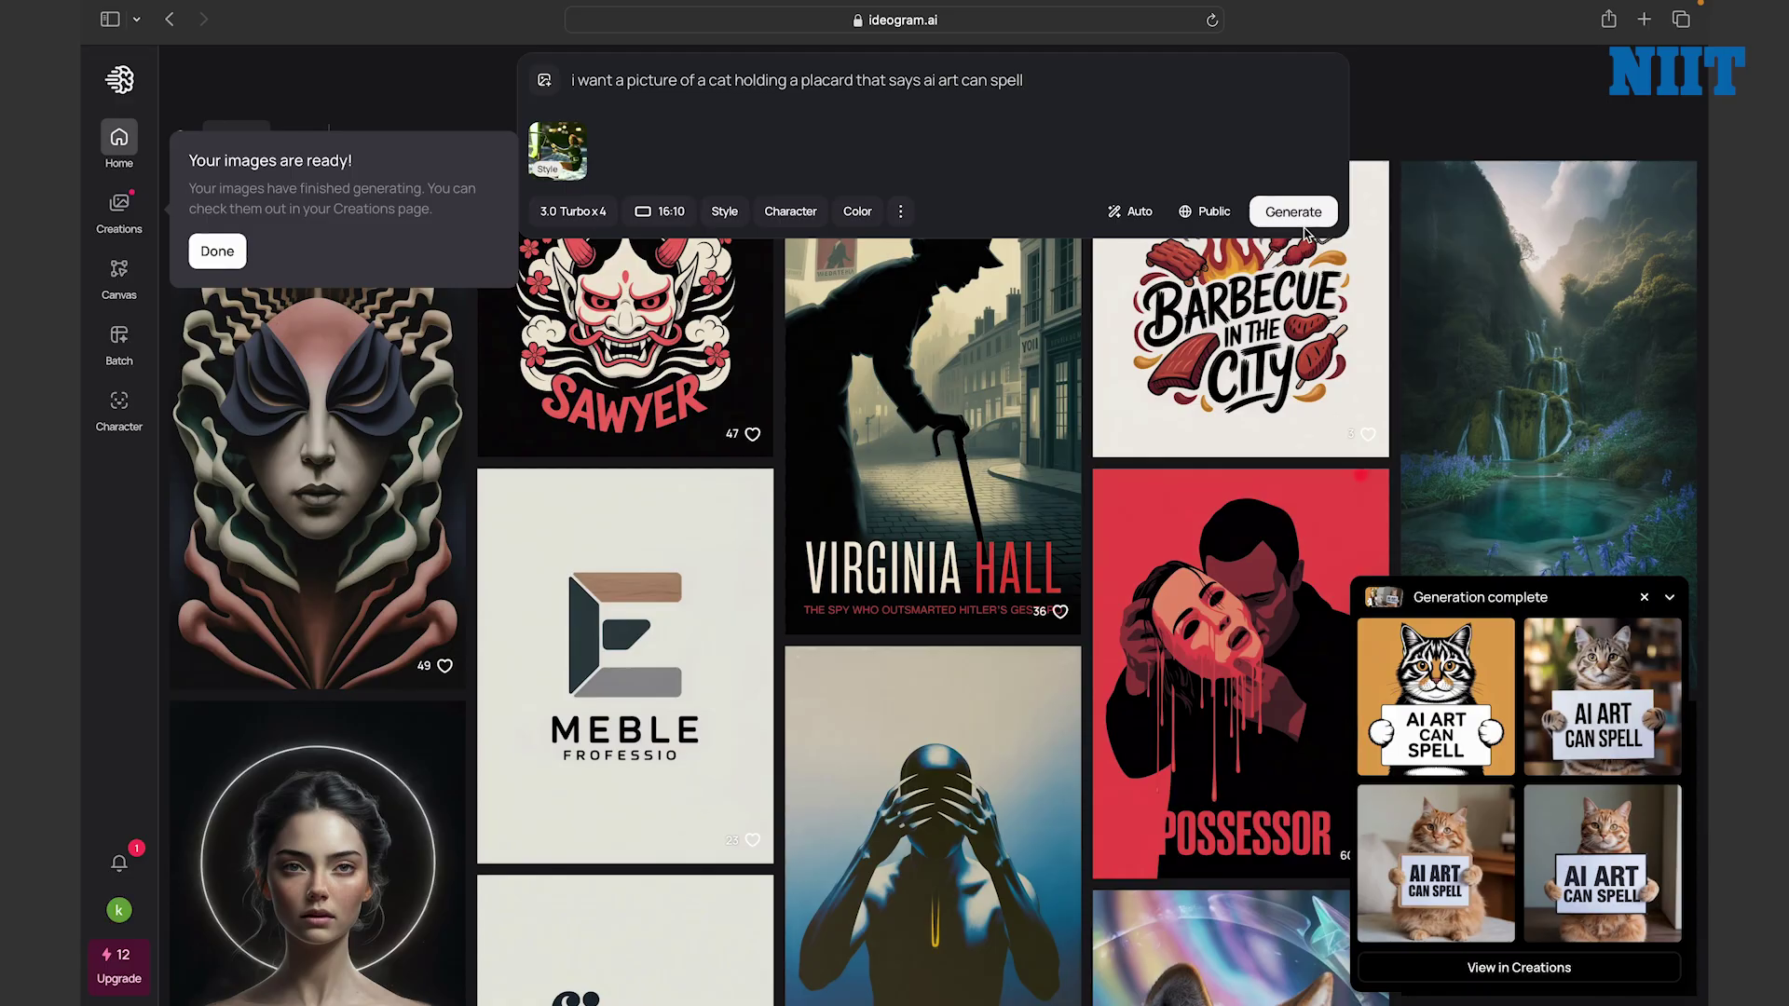
{"action": "left_click", "coordinate": [1303, 221]}
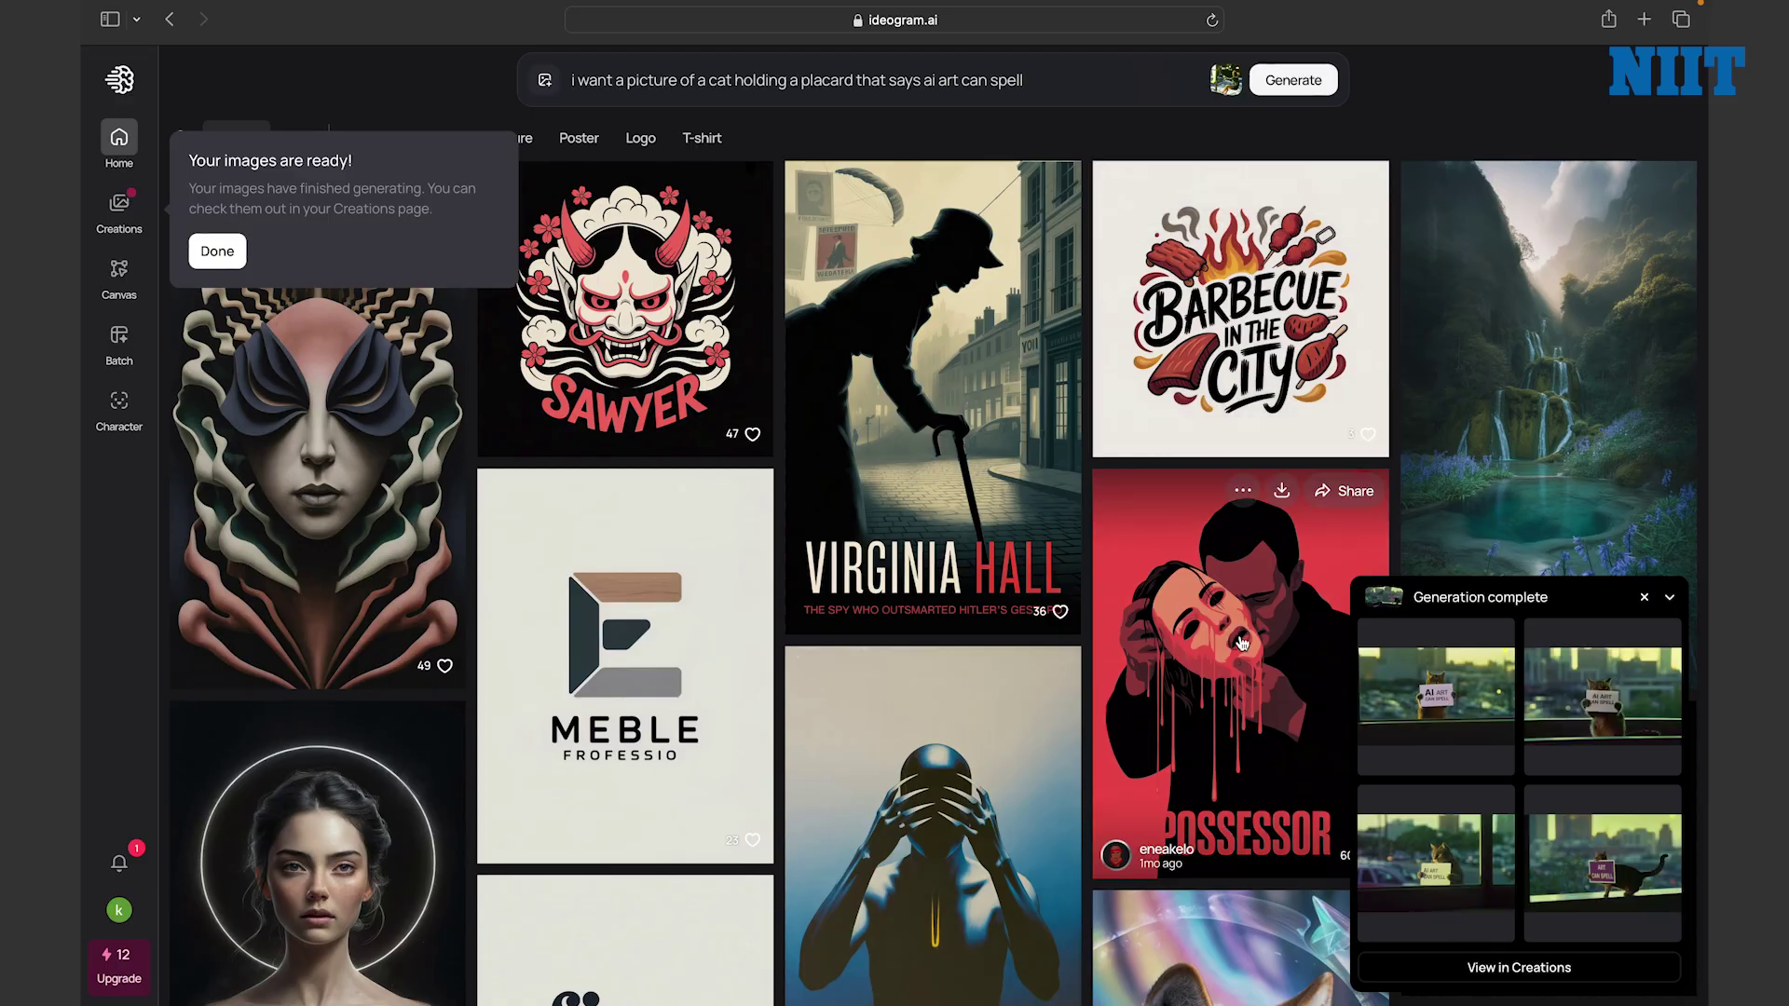
Open the first 'ART CAN SPELL' cat image full-size and download it, allowing Safari downloads.
{"action": "left_click", "coordinate": [1432, 686]}
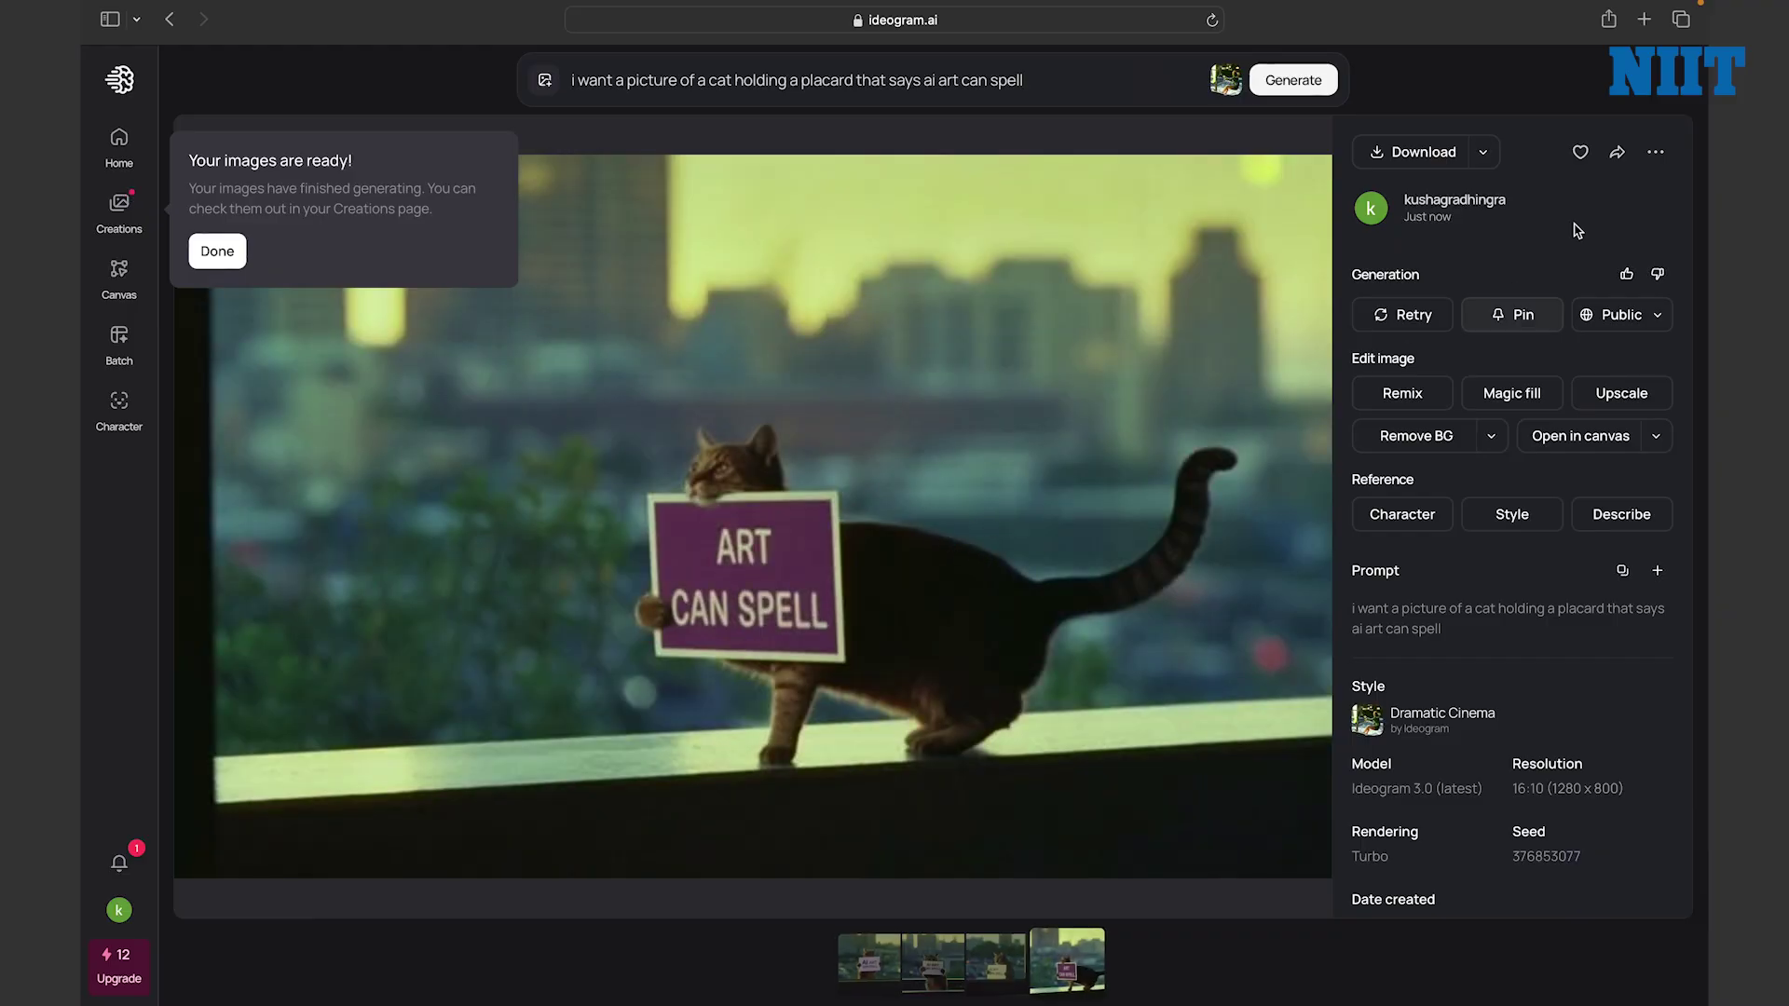
{"action": "left_click", "coordinate": [1435, 163]}
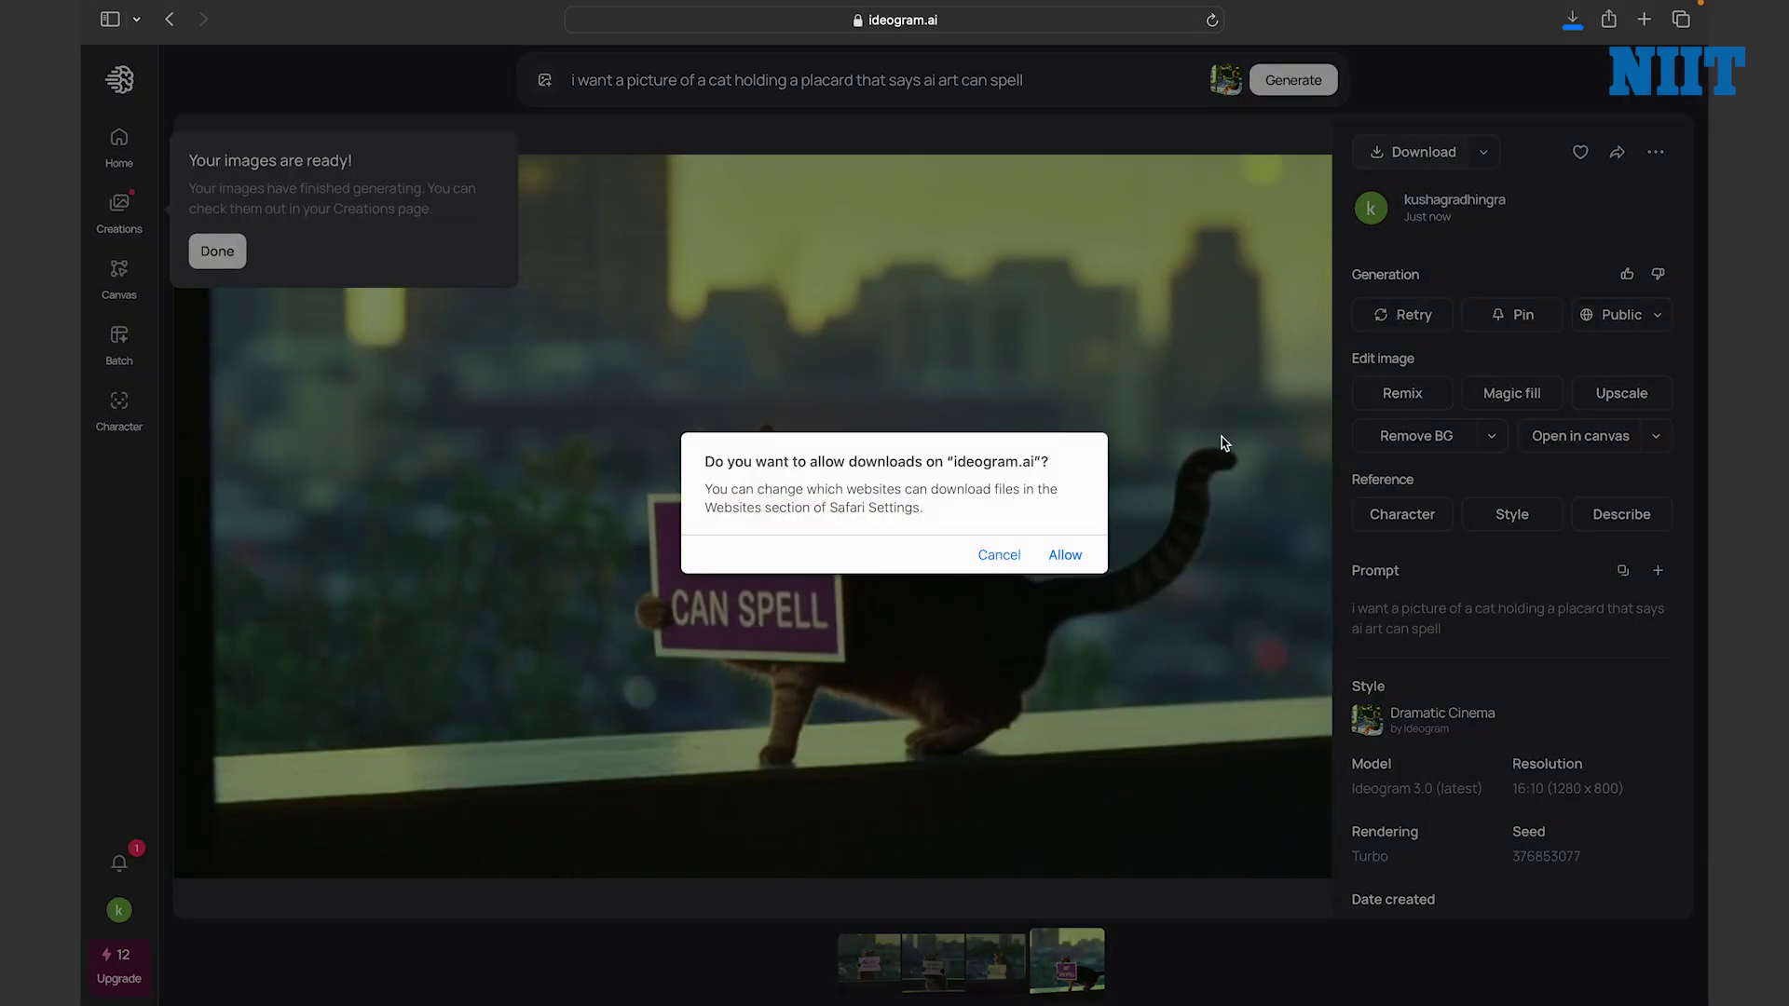
{"action": "left_click", "coordinate": [1063, 557]}
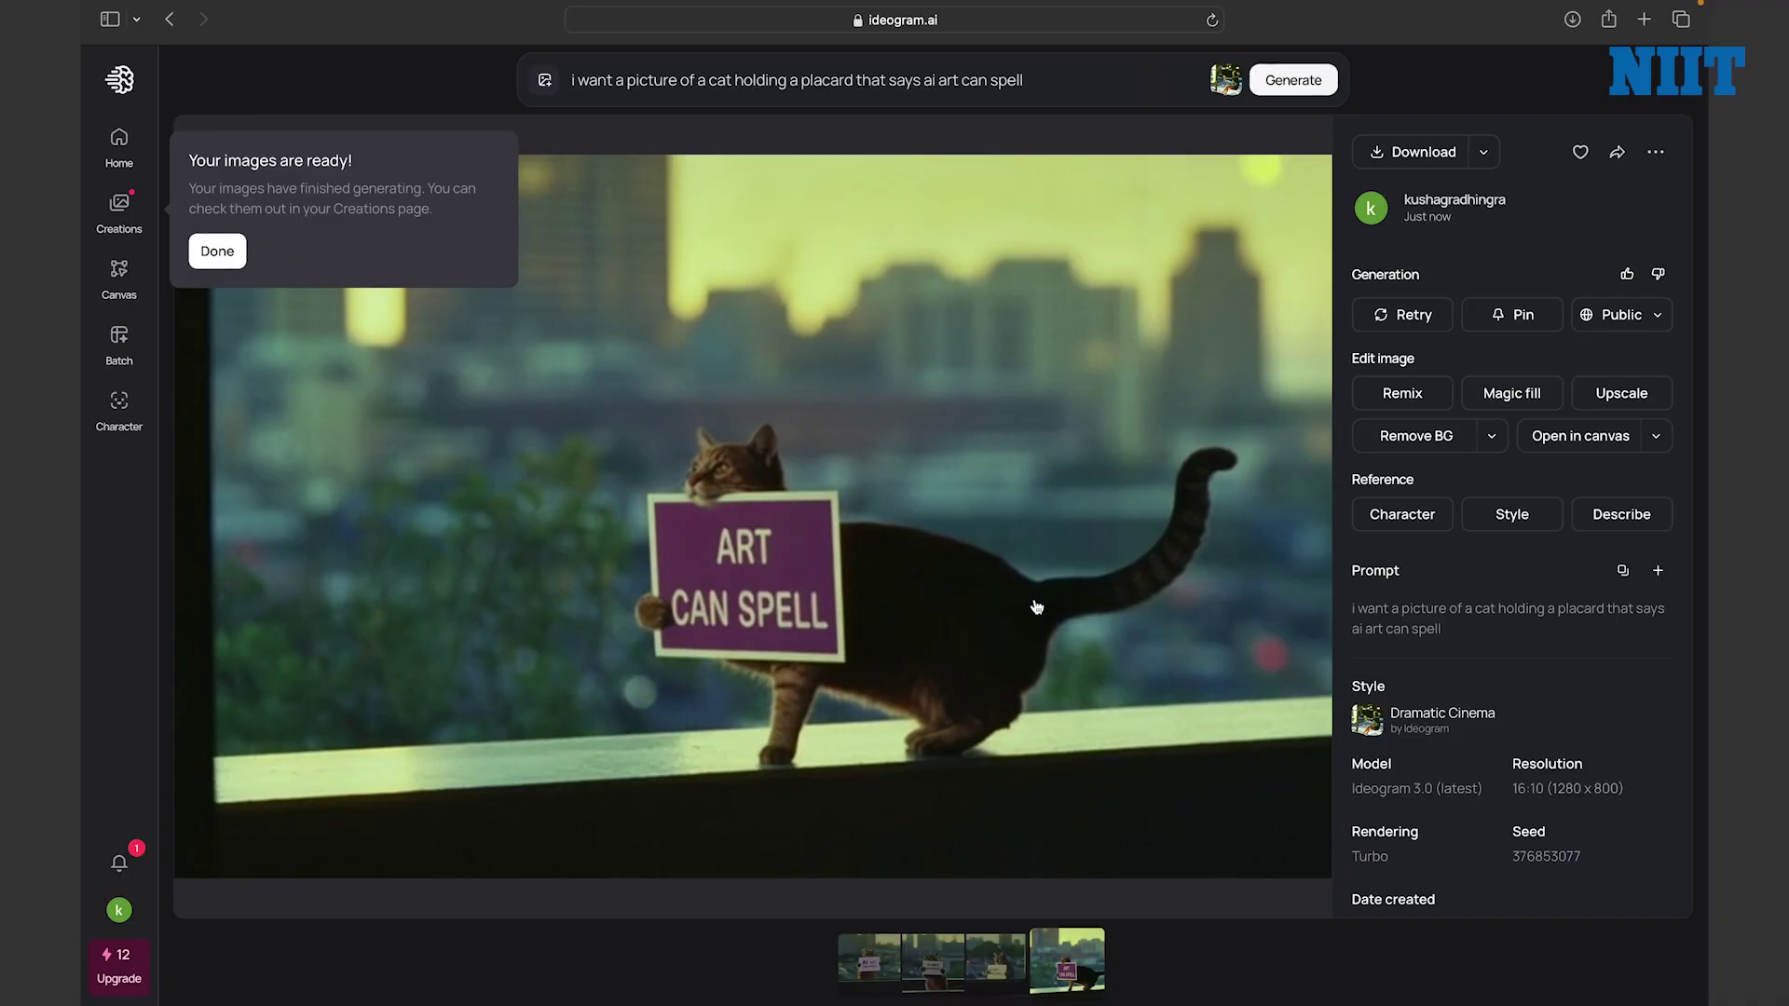
Generate images from 'a beach sunset with the caption chasing dreams by the ocean'.
{"action": "left_click", "coordinate": [1071, 94]}
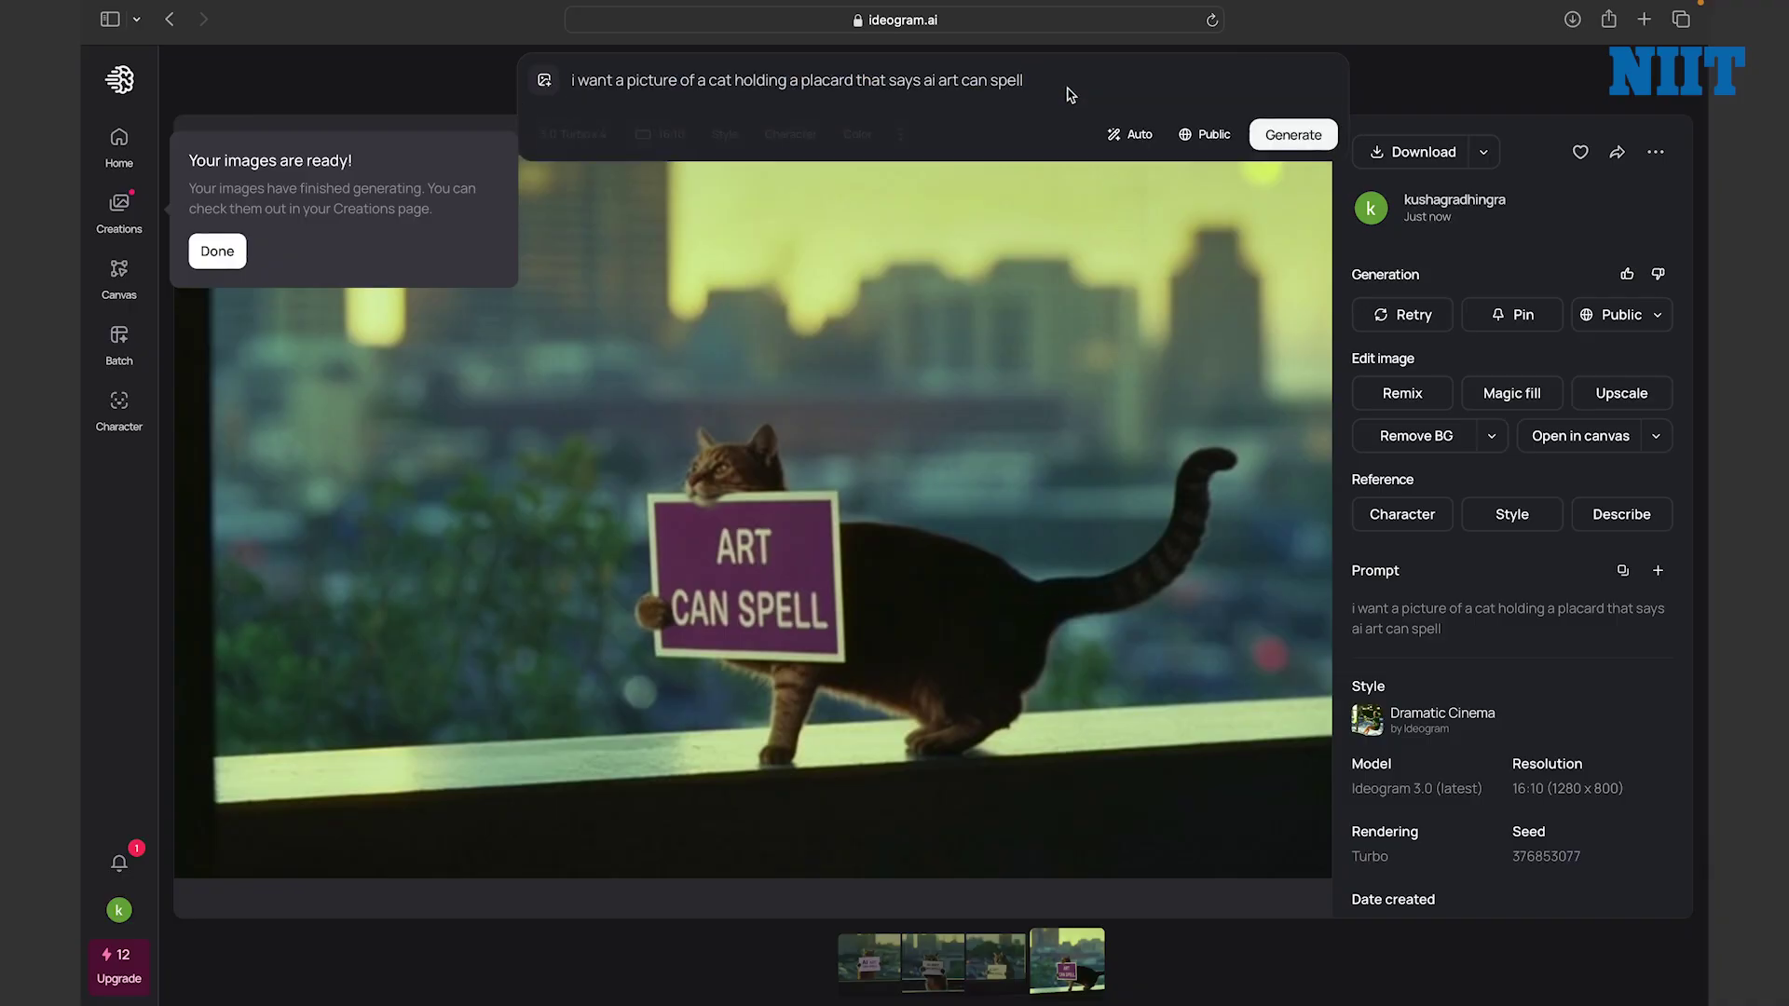
{"action": "left_click_drag", "start_coordinate": [1030, 82], "coordinate": [555, 93]}
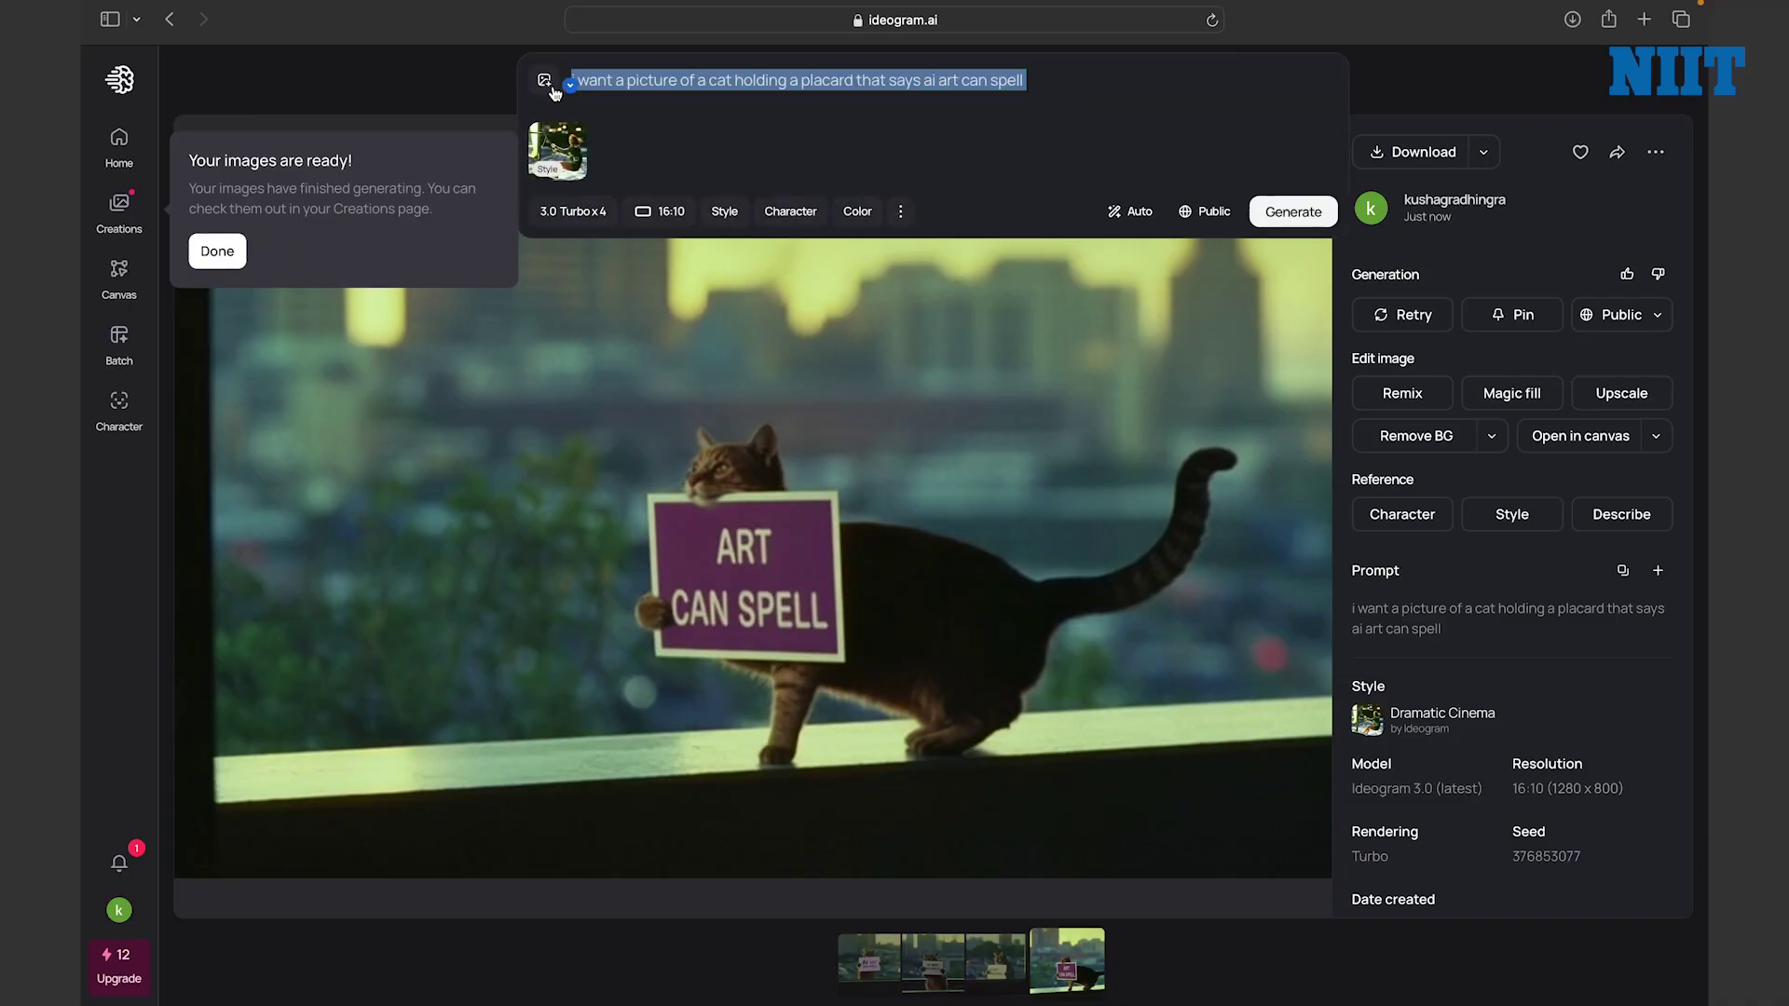
{"action": "key", "text": "BackSpace"}
{"action": "type", "text": "a b"}
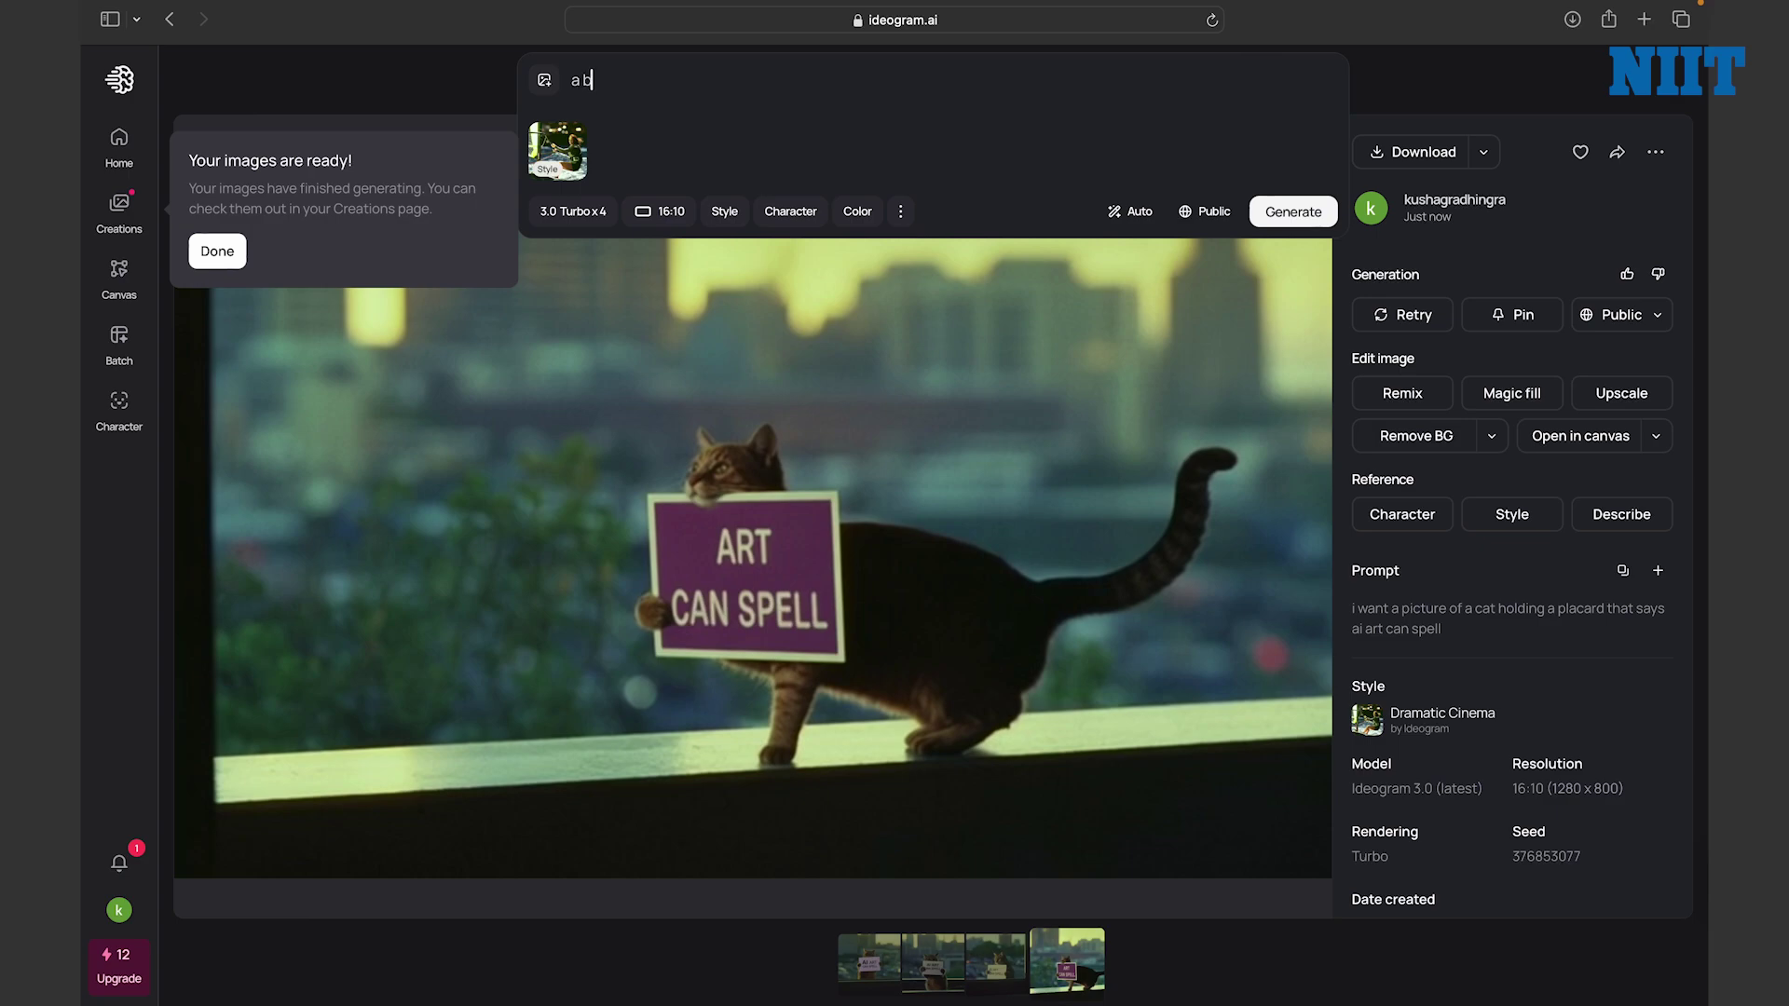
{"action": "type", "text": "a"}
{"action": "key", "text": "BackSpace"}
{"action": "type", "text": "each s"}
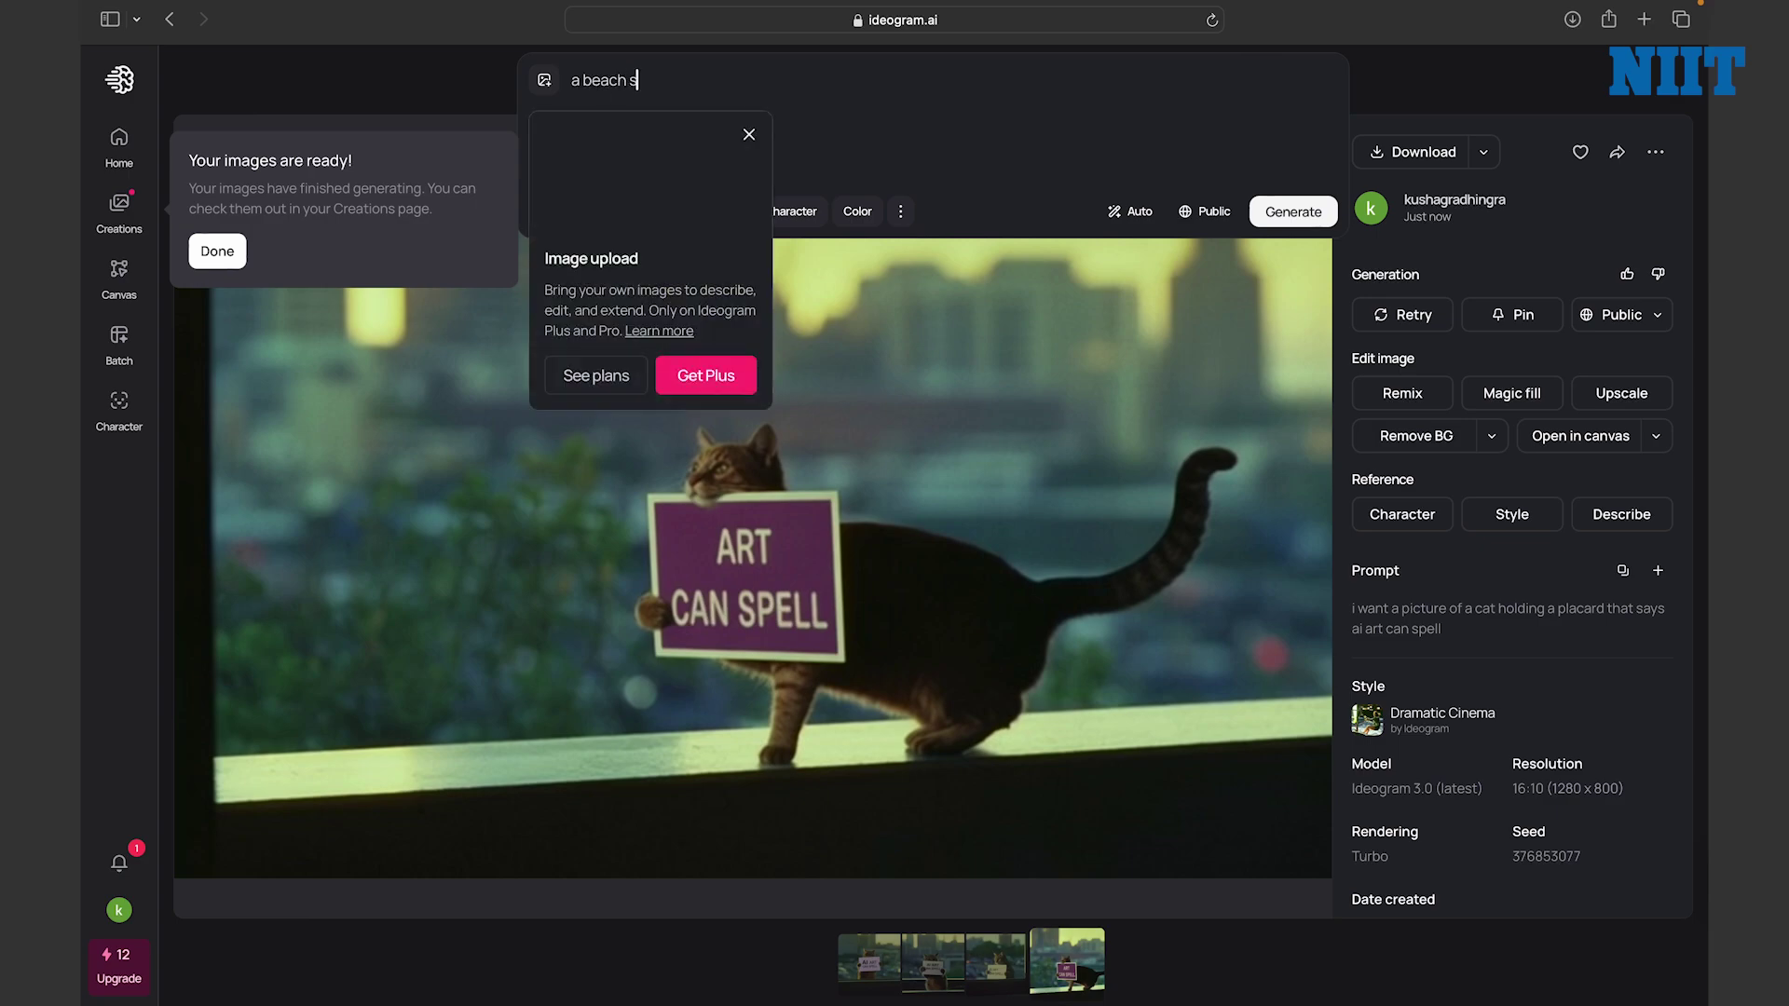
{"action": "type", "text": "unset"}
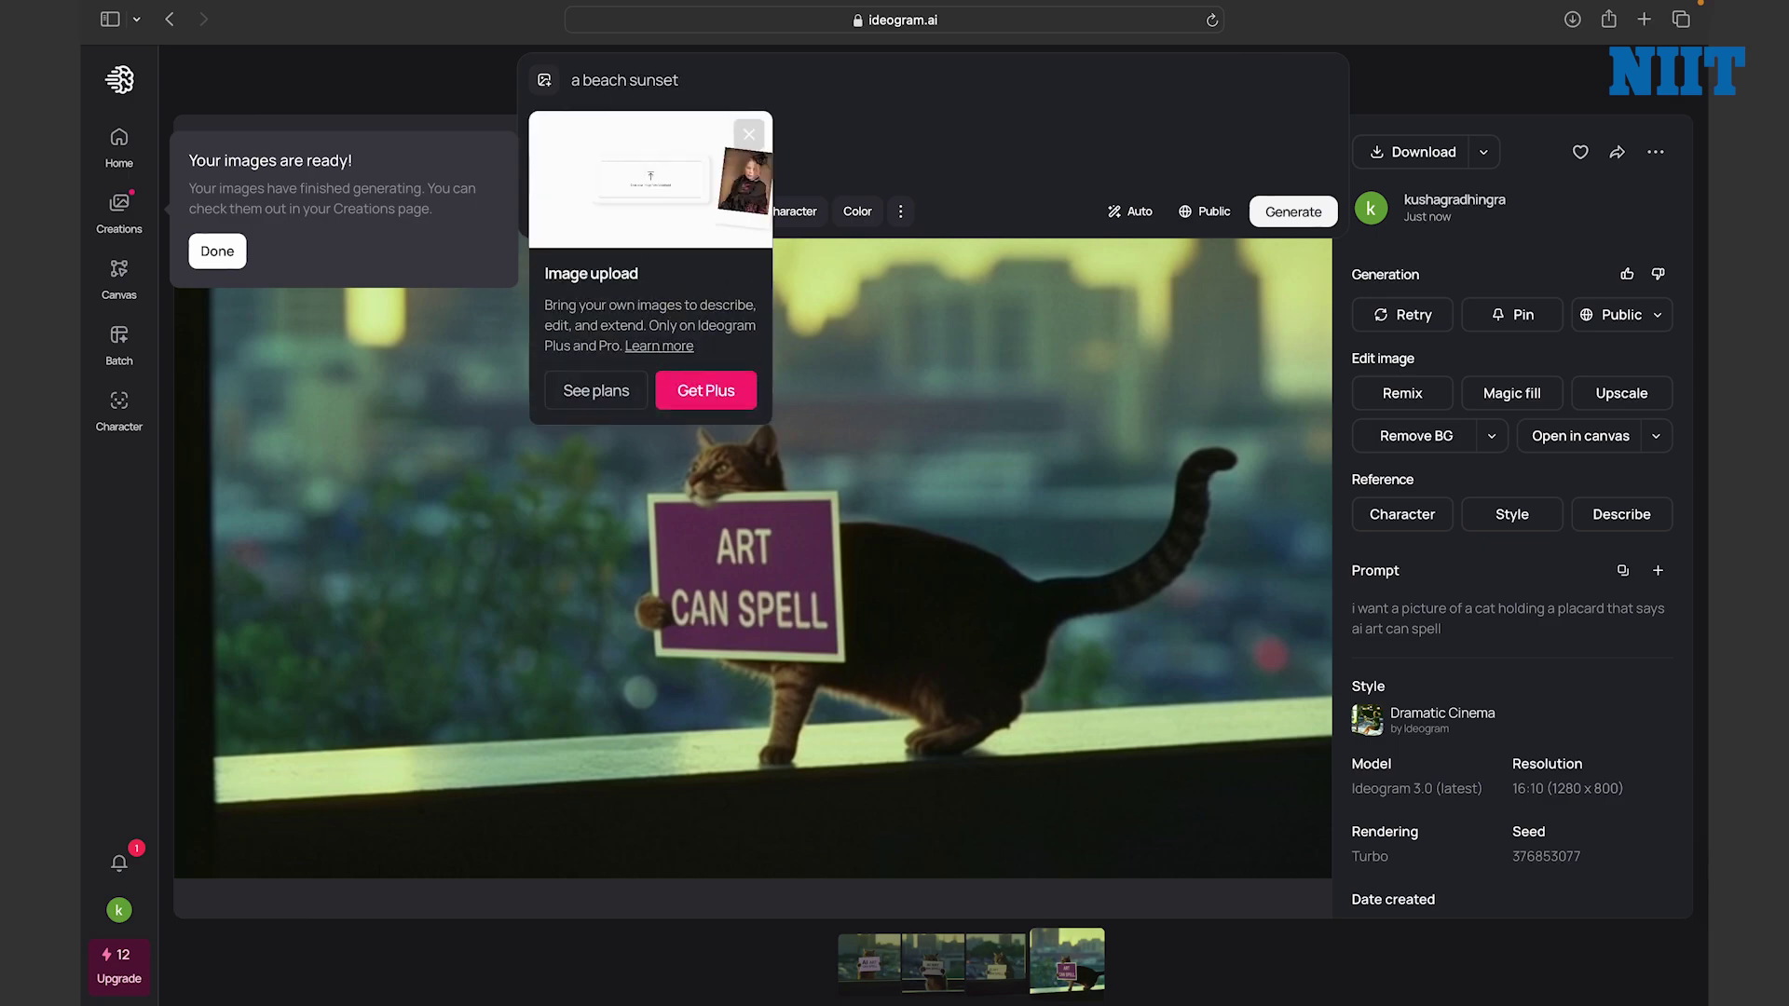
{"action": "type", "text": " with the cap"}
{"action": "type", "text": "tion "}
{"action": "type", "text": " chasing dr"}
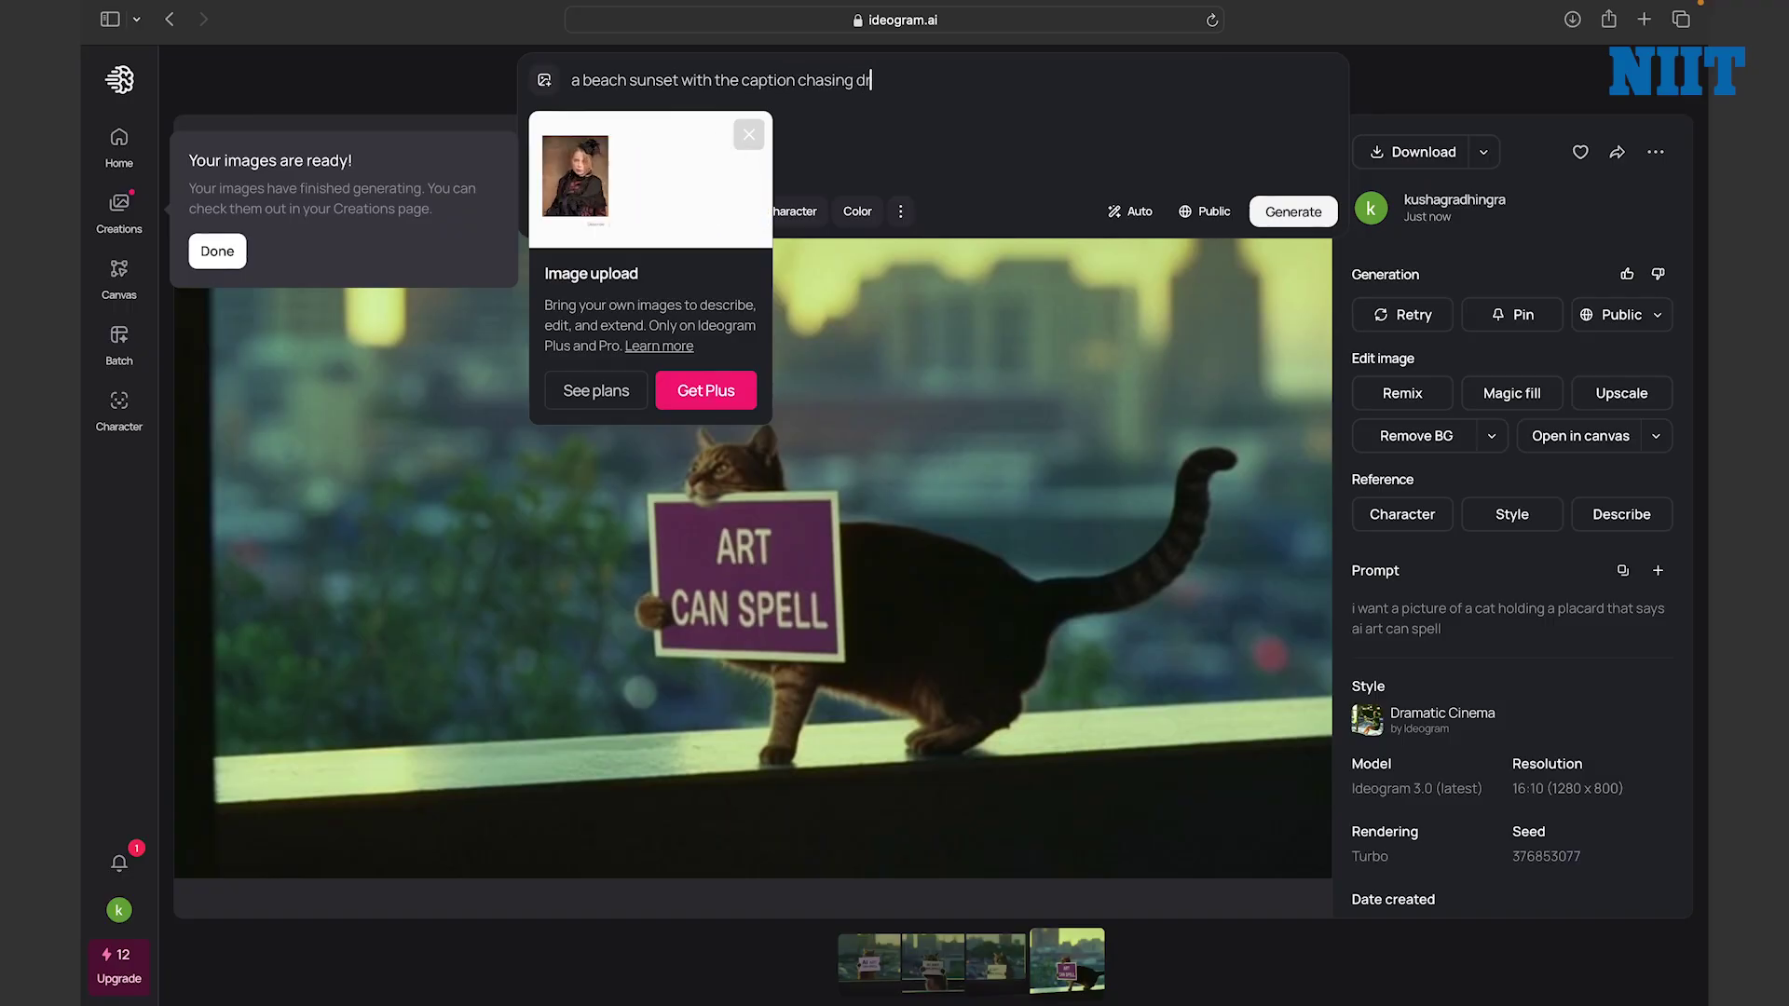
{"action": "type", "text": "eams by the o"}
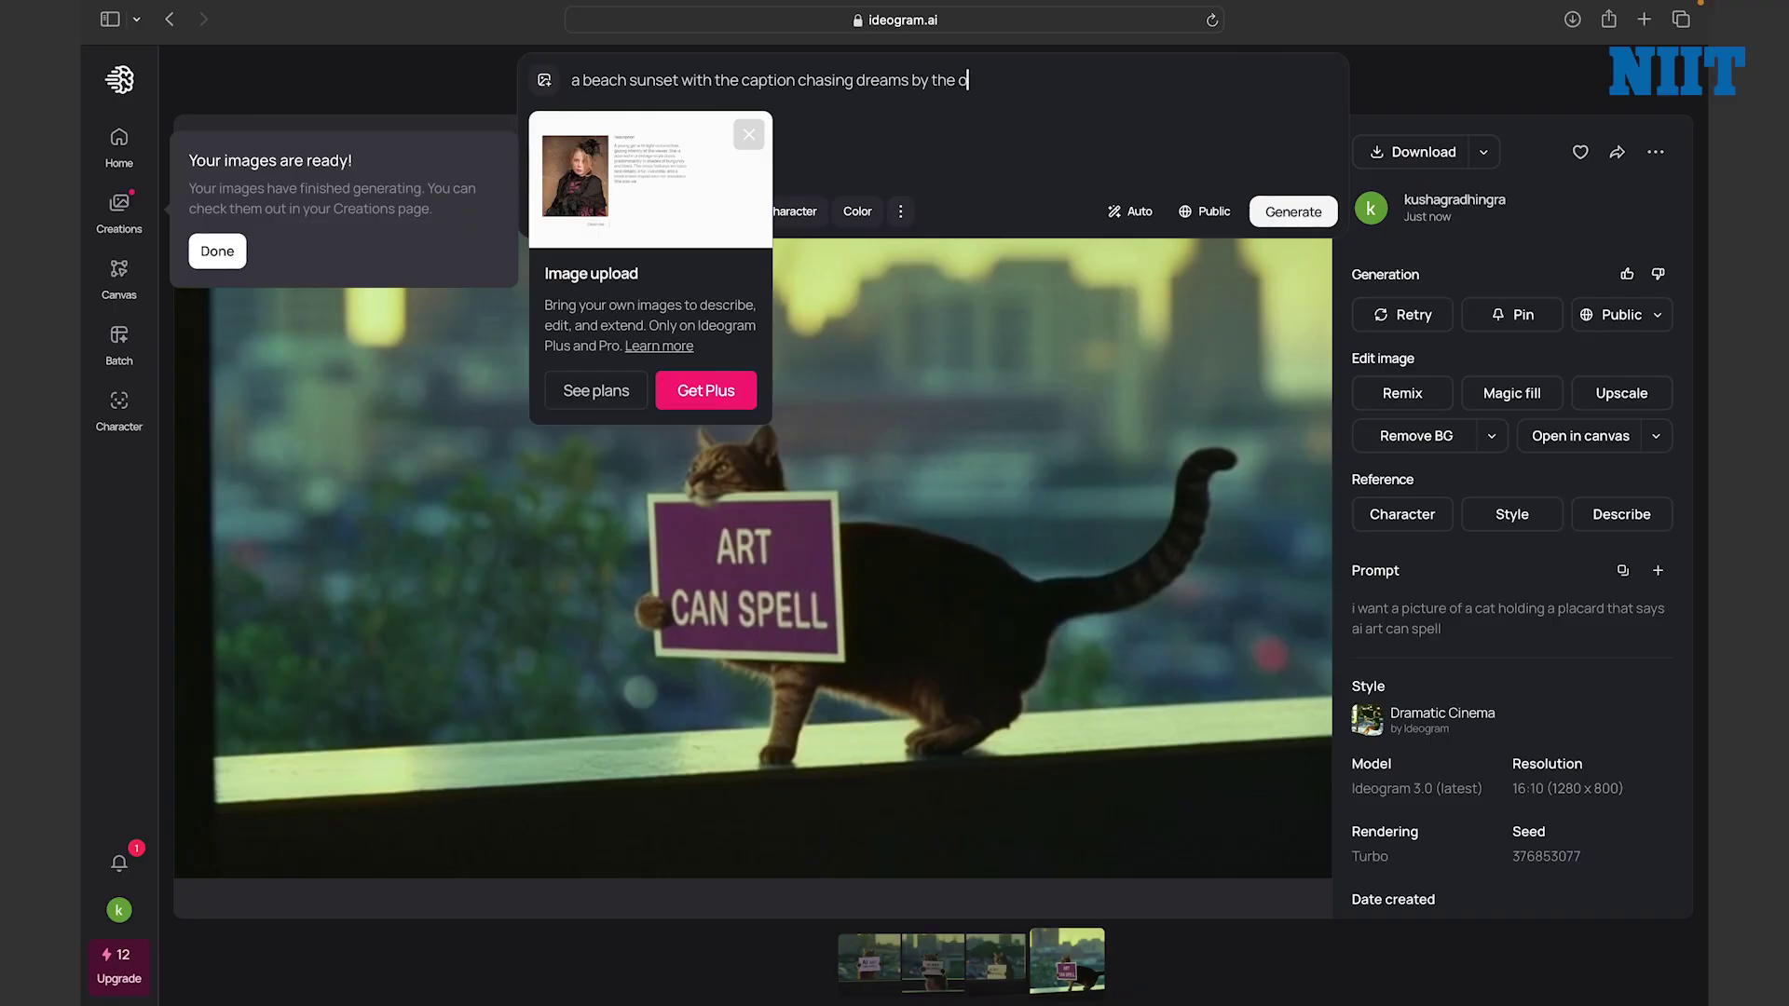
{"action": "type", "text": "cean"}
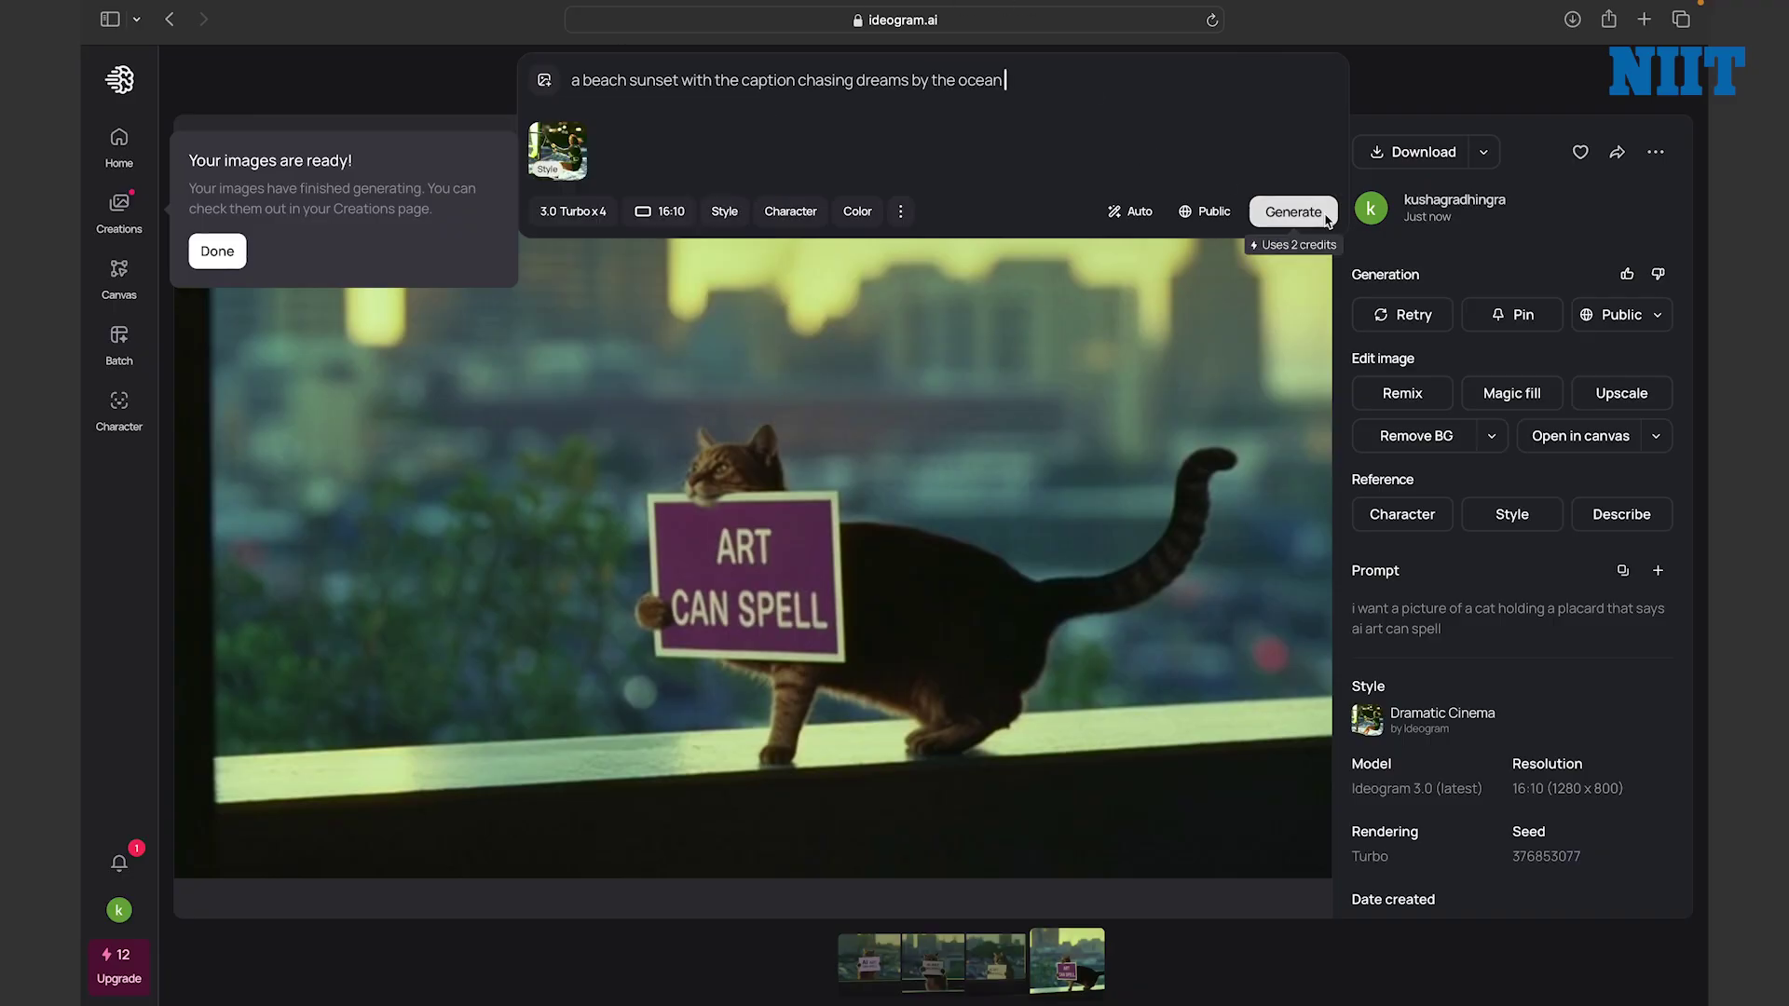
{"action": "left_click", "coordinate": [1314, 214]}
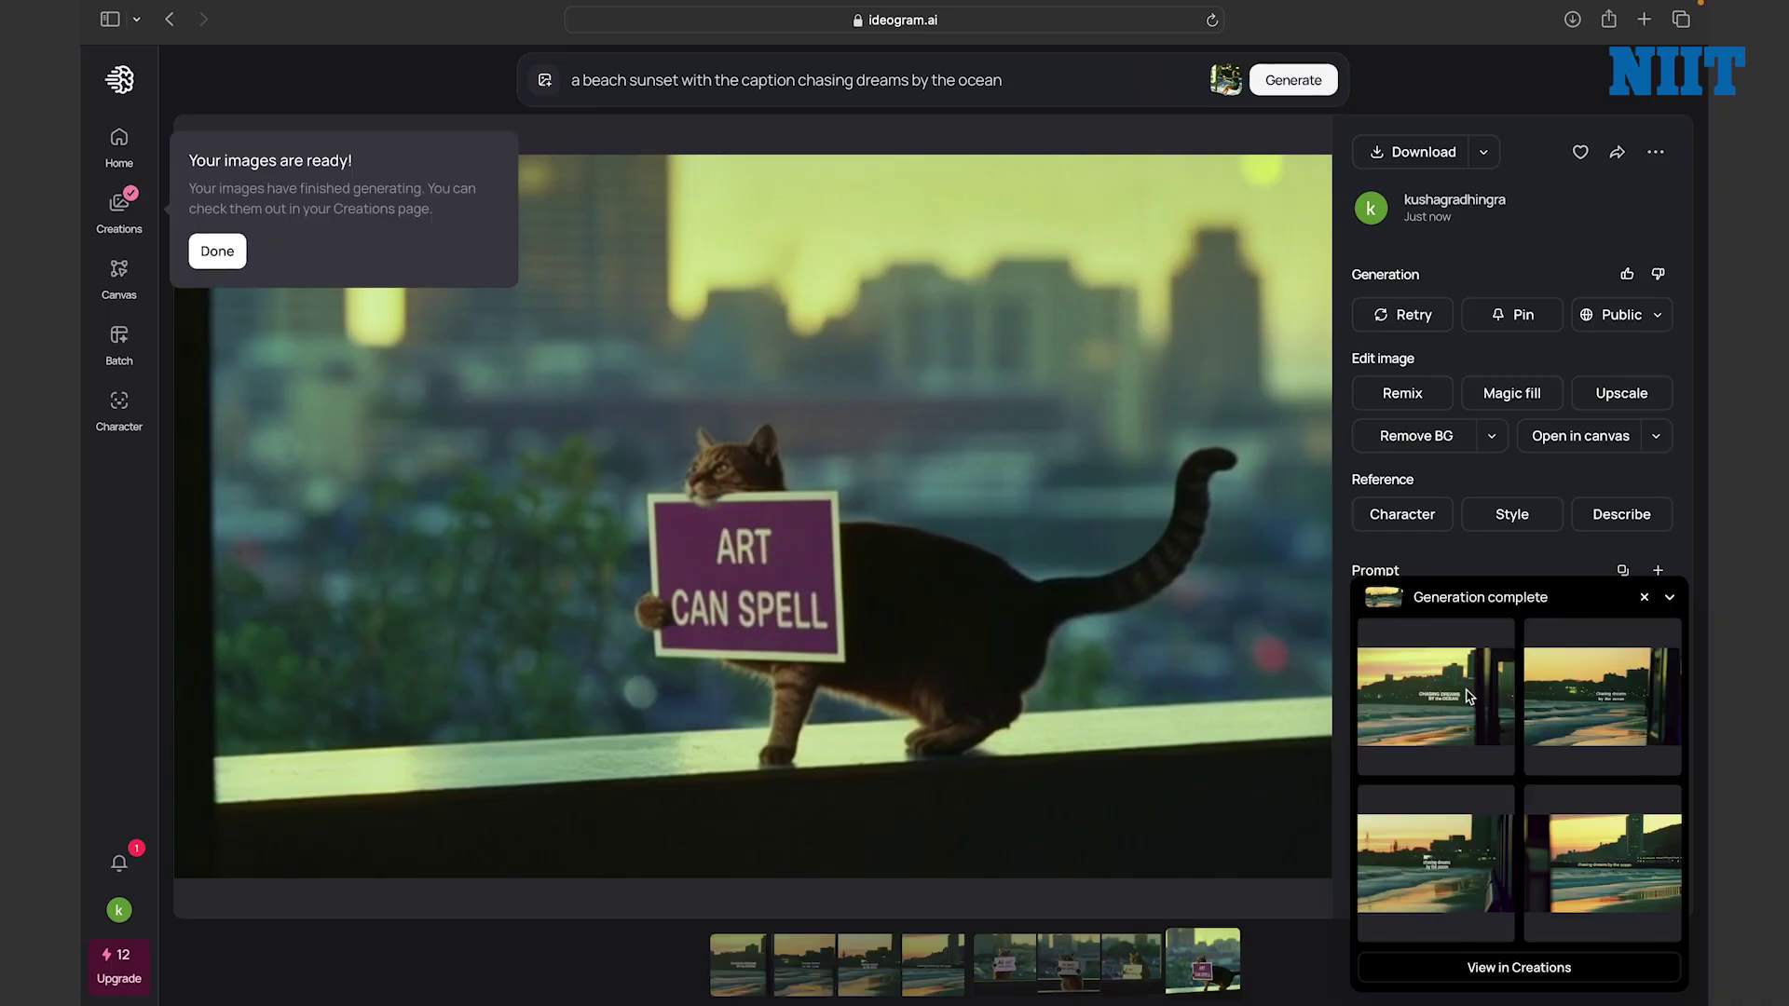
Open the first beach result and replace the prompt with 'a model wearing a hoodie that says NIIT'.
{"action": "left_click", "coordinate": [1466, 696]}
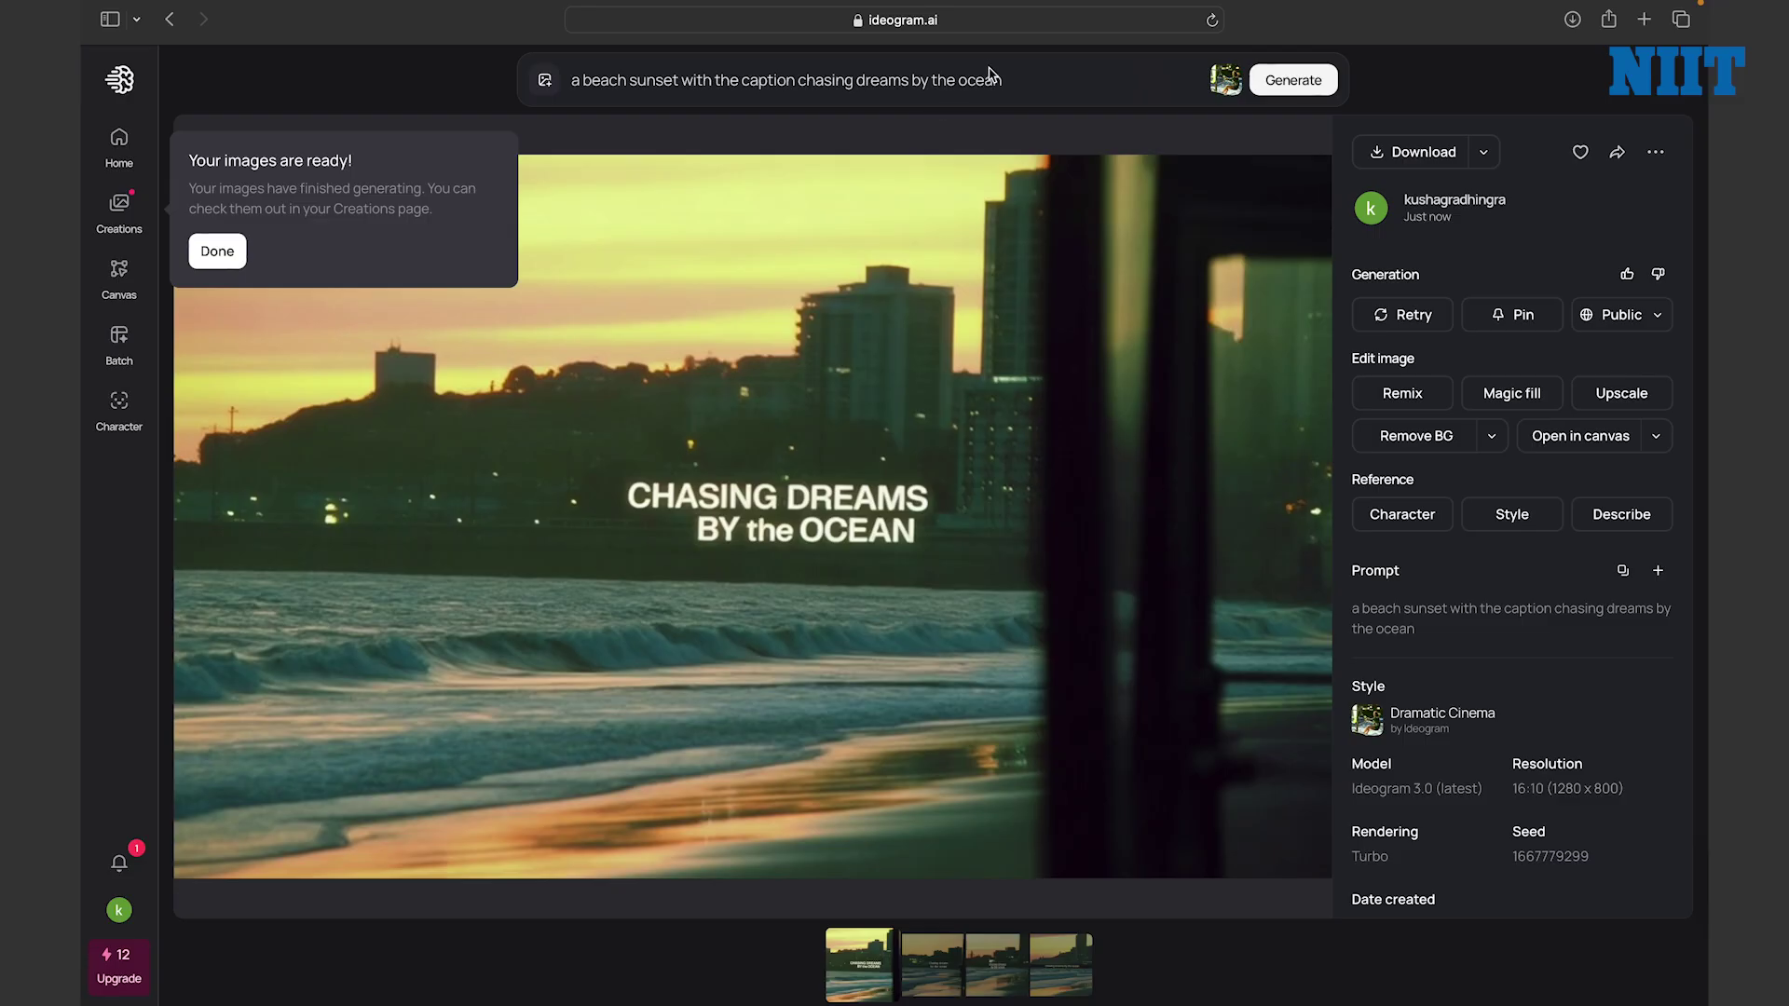
{"action": "left_click_drag", "start_coordinate": [1016, 80], "coordinate": [570, 81]}
{"action": "key", "text": "BackSpace"}
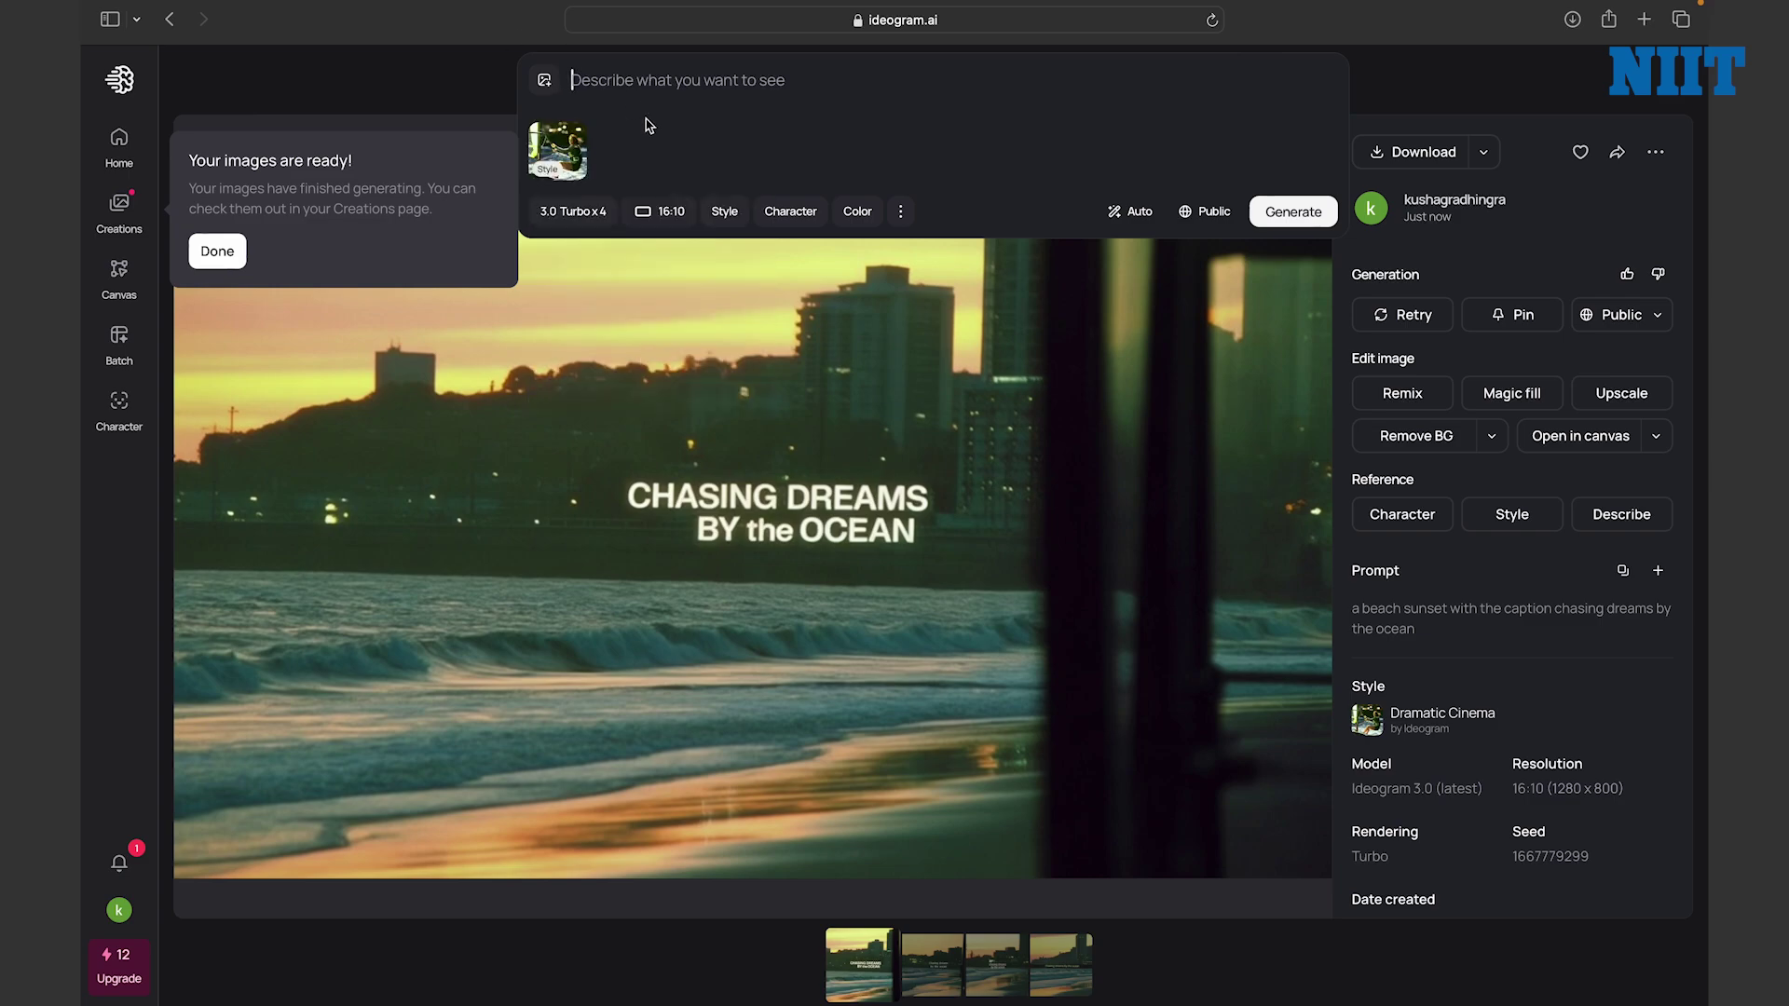
{"action": "type", "text": "a model w"}
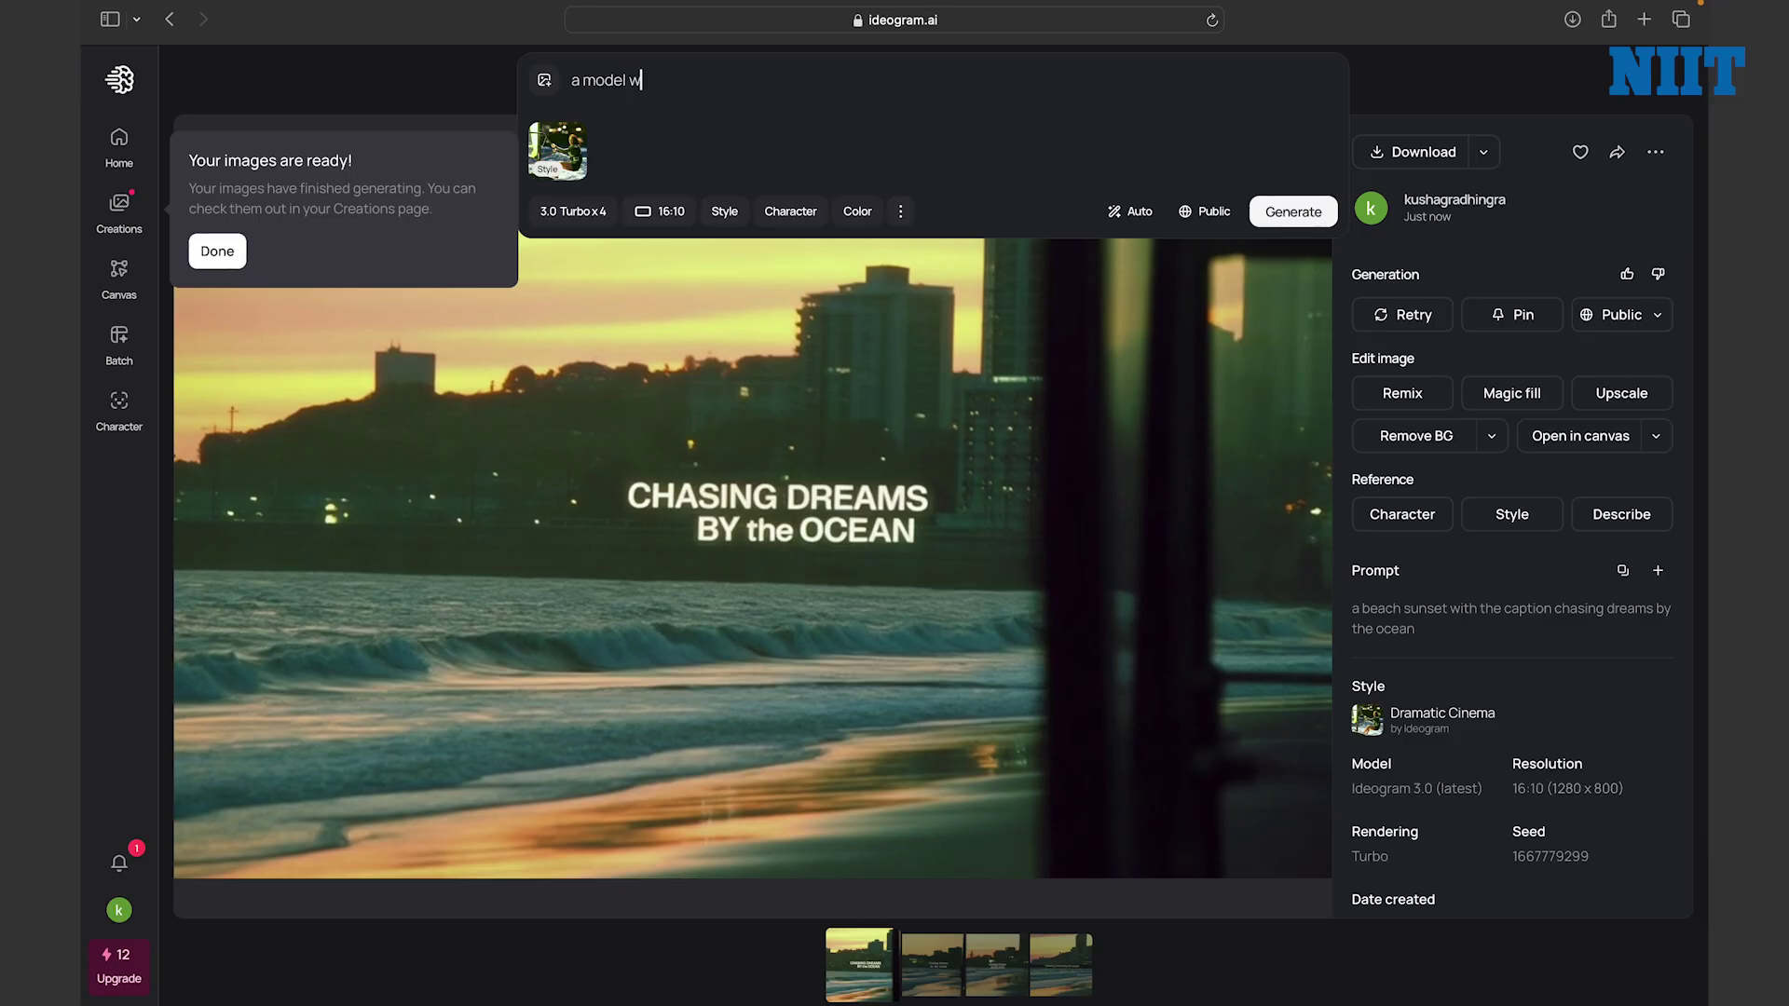
{"action": "type", "text": "earing a hoo"}
{"action": "type", "text": "die that"}
{"action": "type", "text": " says NI"}
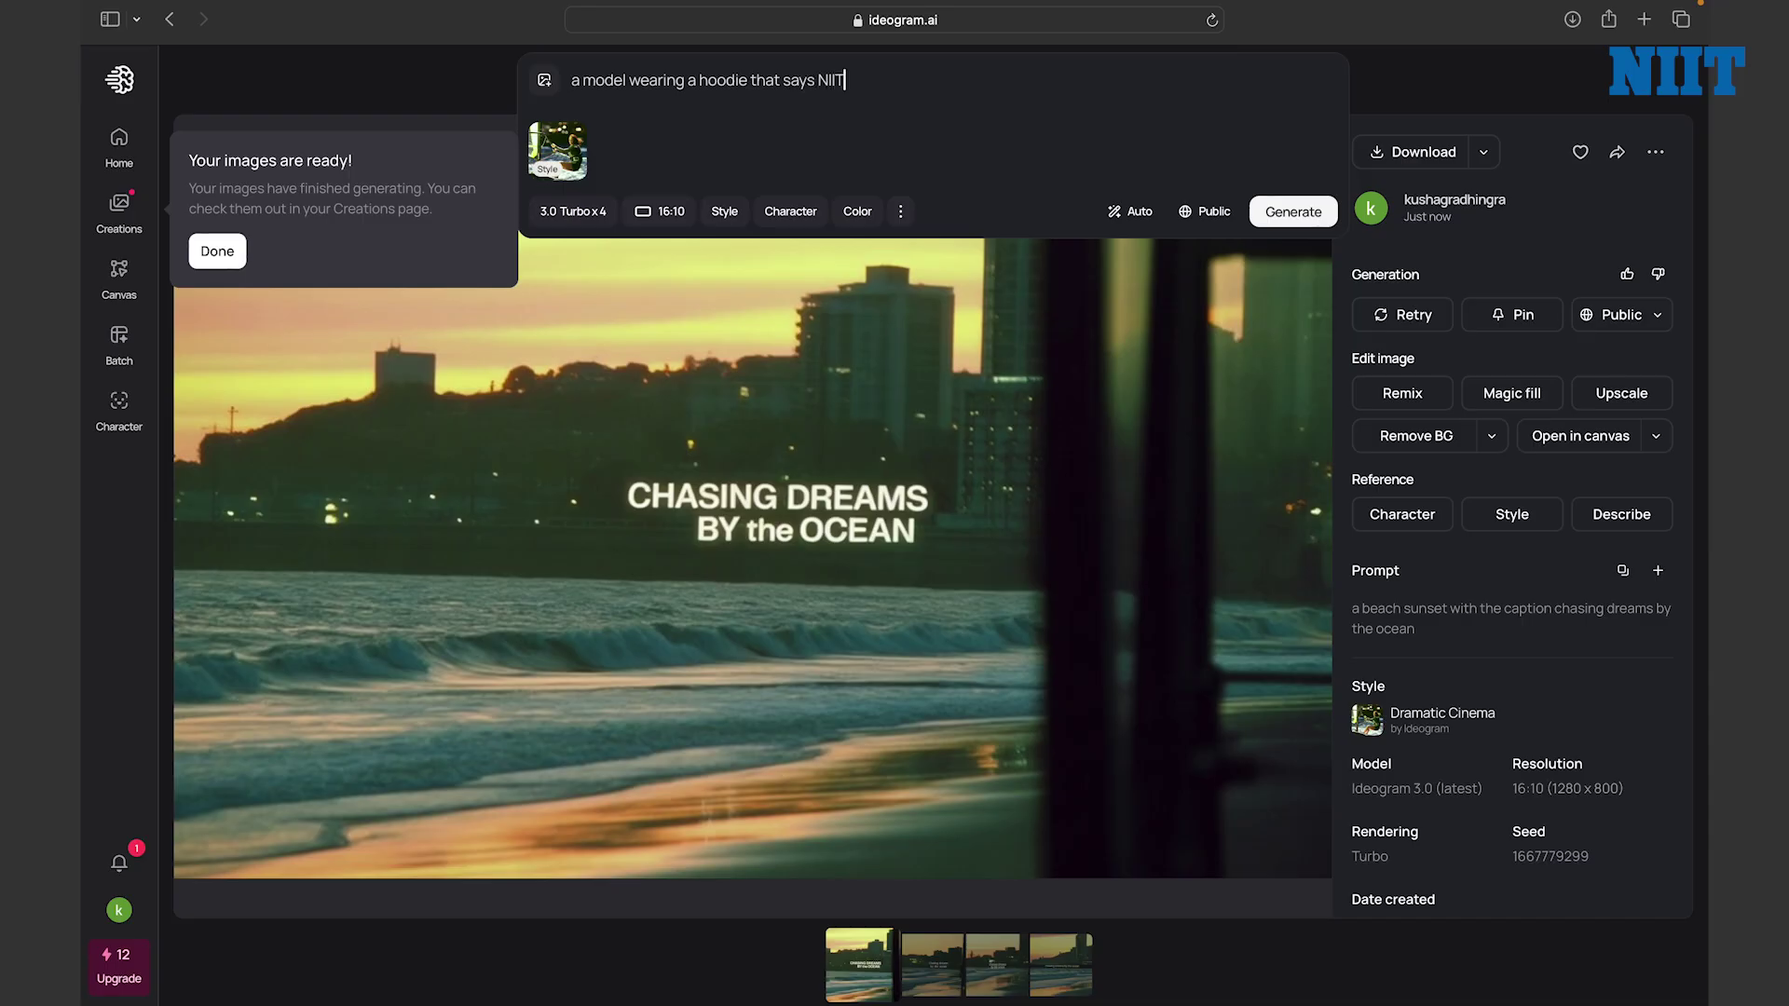
{"action": "type", "text": "IT"}
Generate the NIIT hoodie images and open the red hoodie result large.
{"action": "left_click", "coordinate": [1263, 213]}
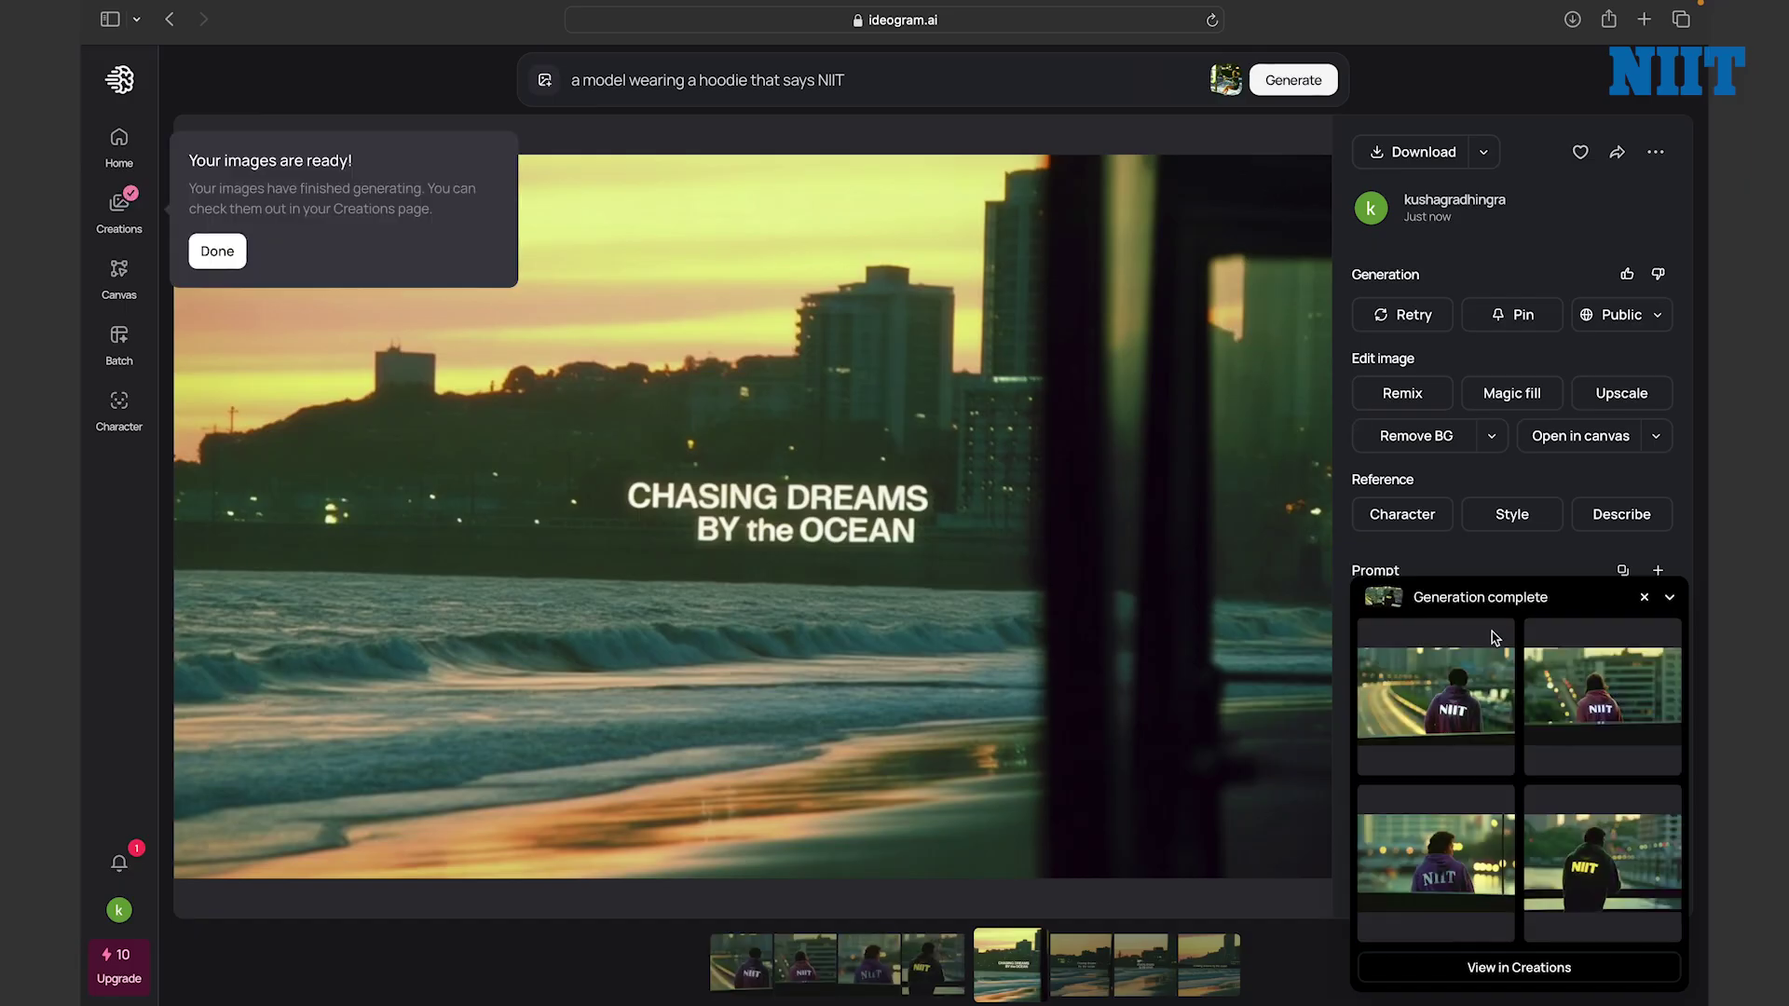
{"action": "left_click", "coordinate": [1584, 697]}
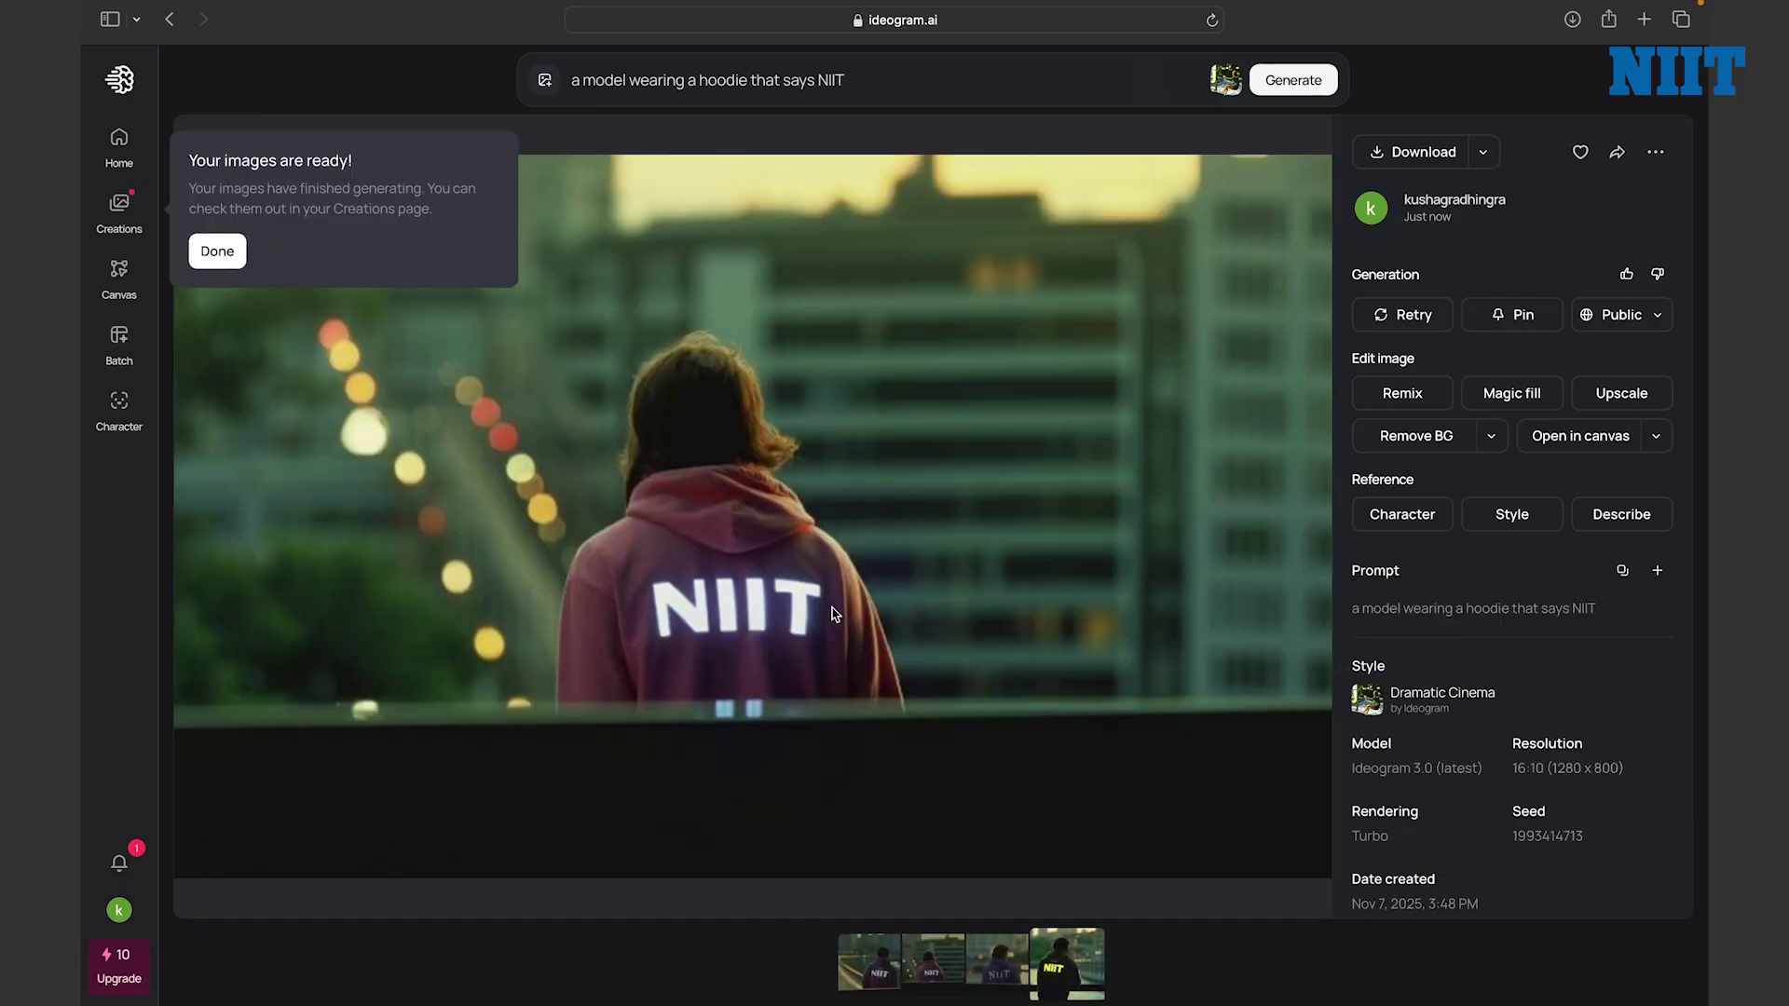